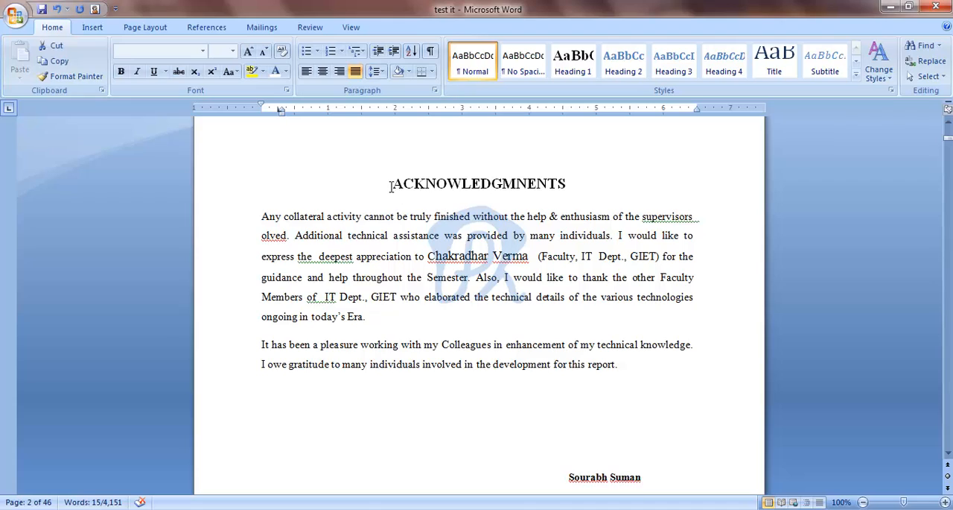
Step: Change the font colour of the ACKNOWLEDGMNENTS heading to the darker red theme shade
drag(392, 187, 573, 189)
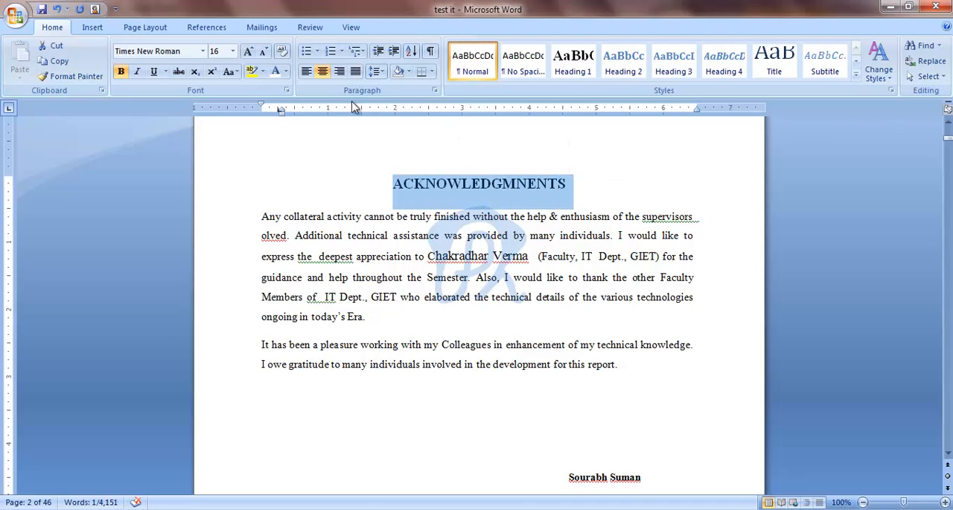
click(286, 72)
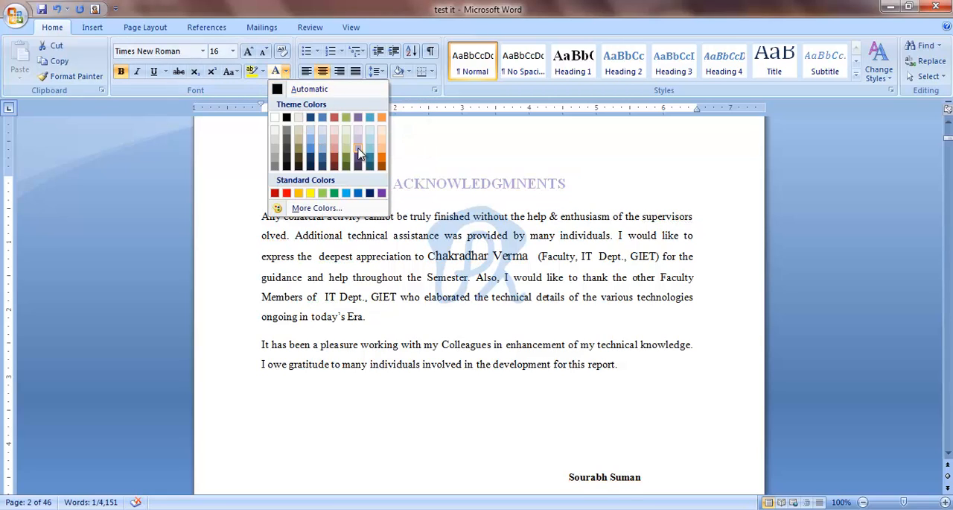
click(335, 158)
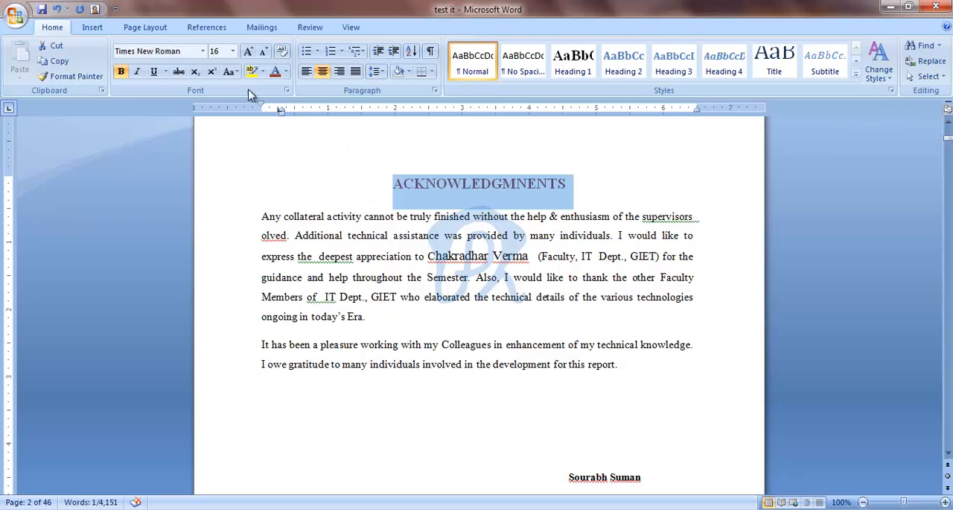
Step: Set the font of the ACKNOWLEDGMNENTS heading to Broadway
click(202, 50)
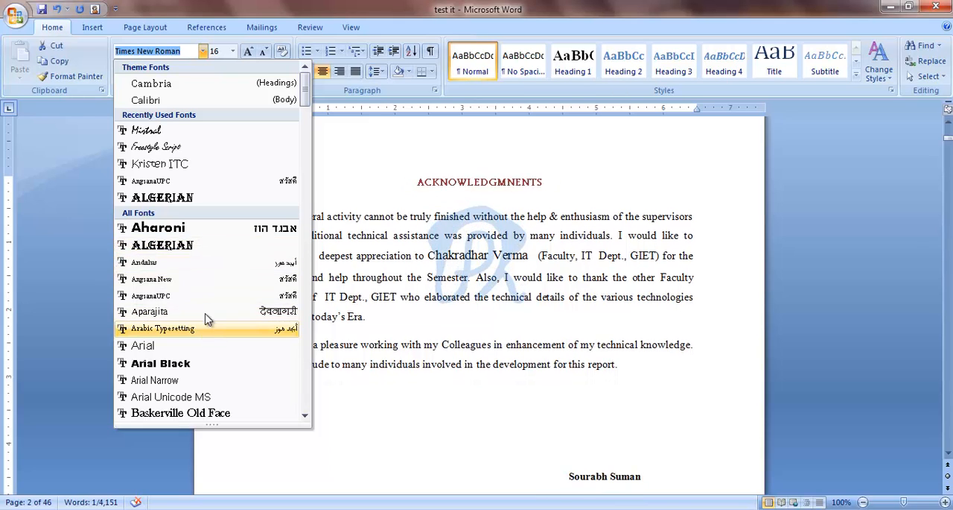
scroll(224, 268, down, 8)
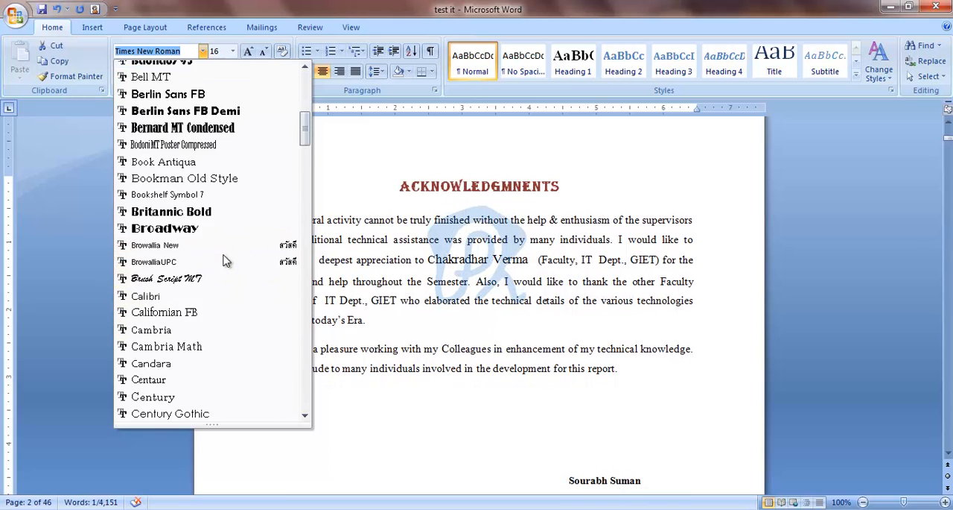
scroll(226, 260, down, 2)
click(206, 127)
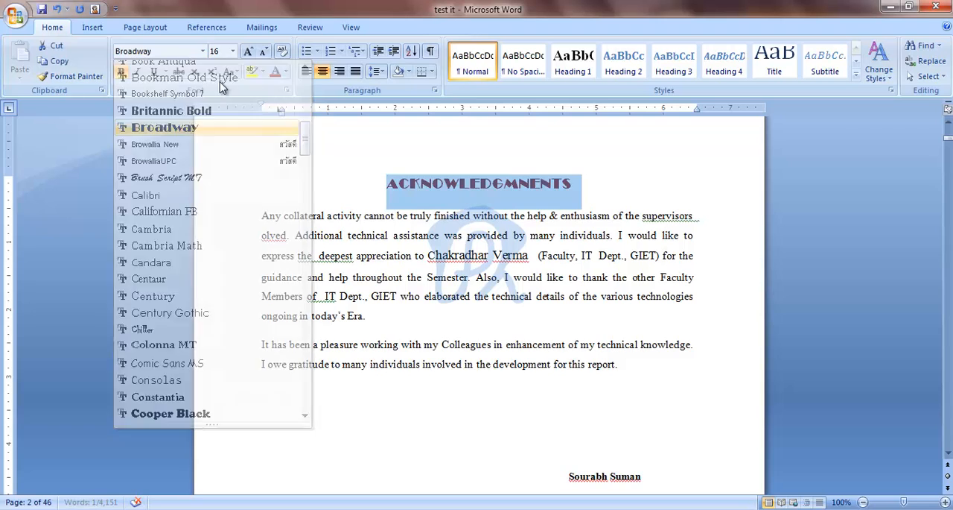
Step: Set the heading's font size to 18, grow it as far as 22 and shrink it down to 14
click(233, 51)
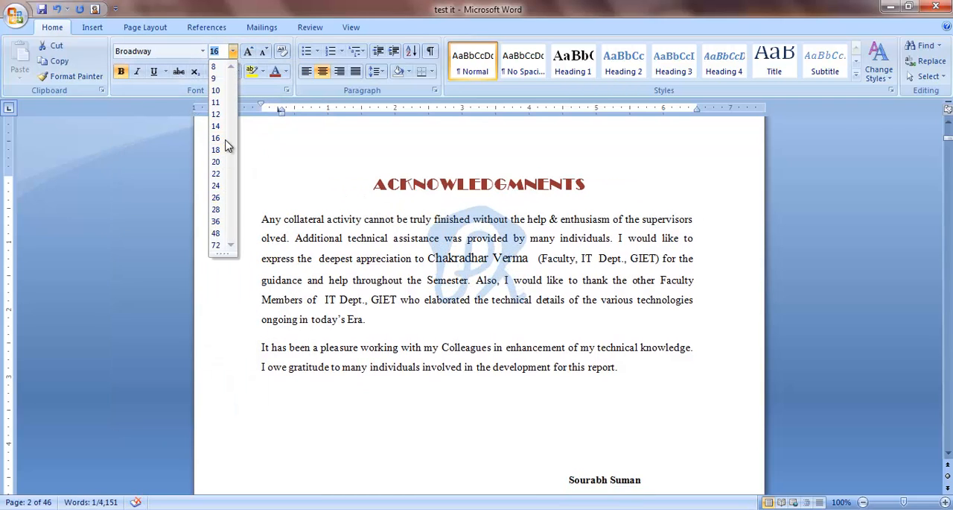
click(228, 149)
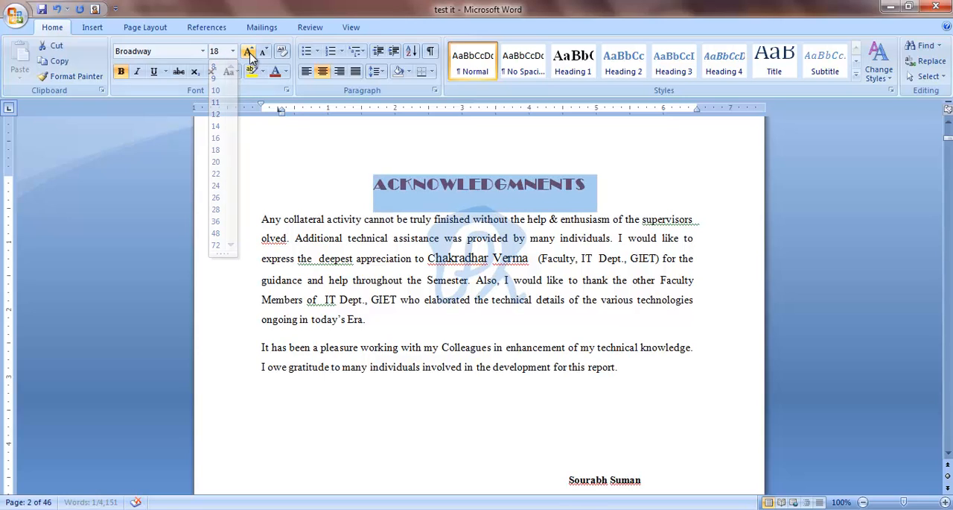
click(250, 53)
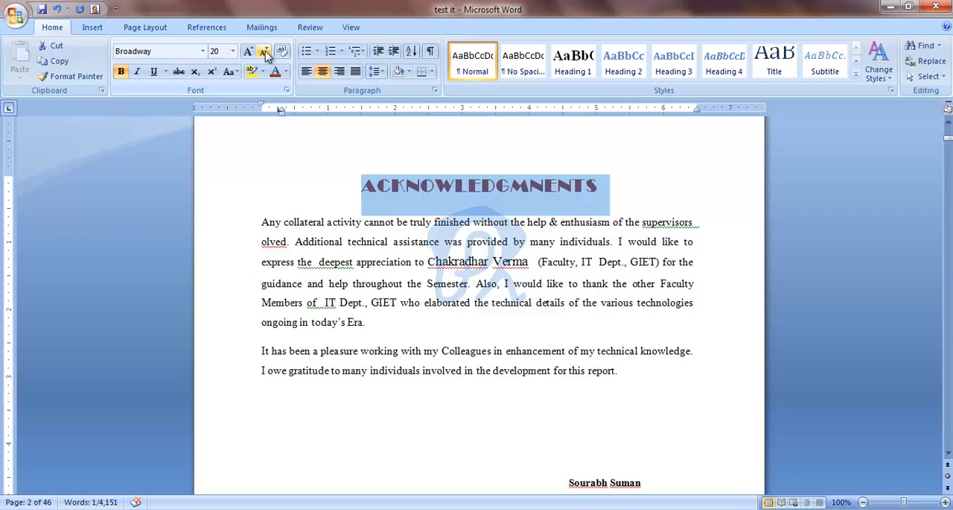
click(265, 53)
click(265, 53)
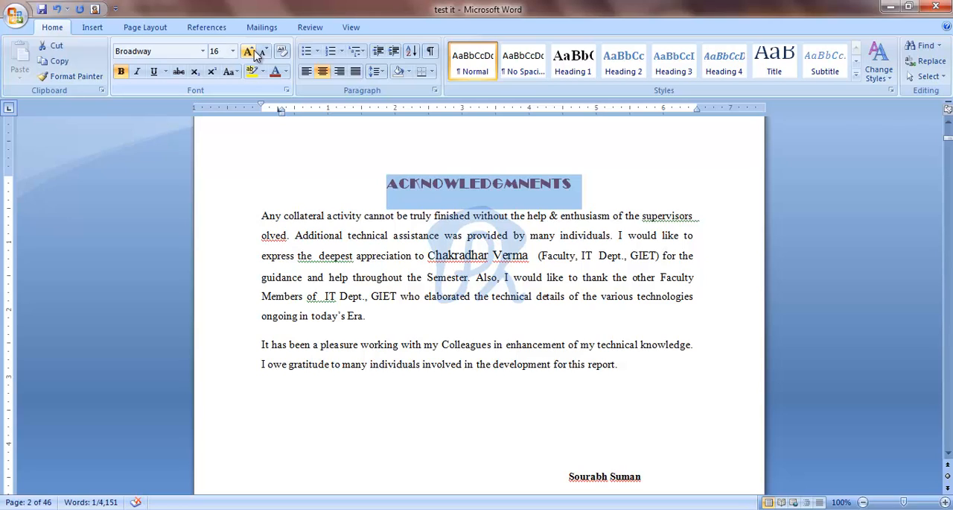
click(254, 56)
click(254, 55)
click(254, 55)
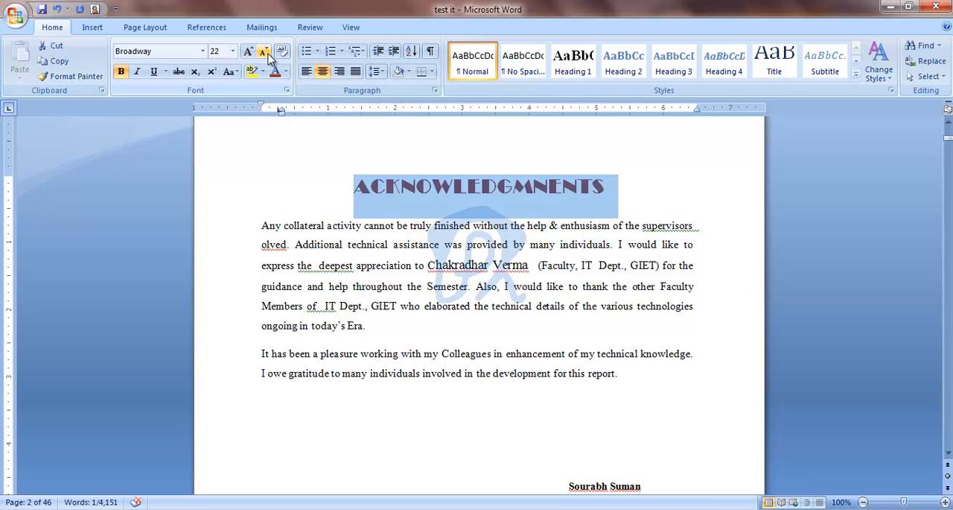
click(266, 54)
click(267, 54)
click(267, 53)
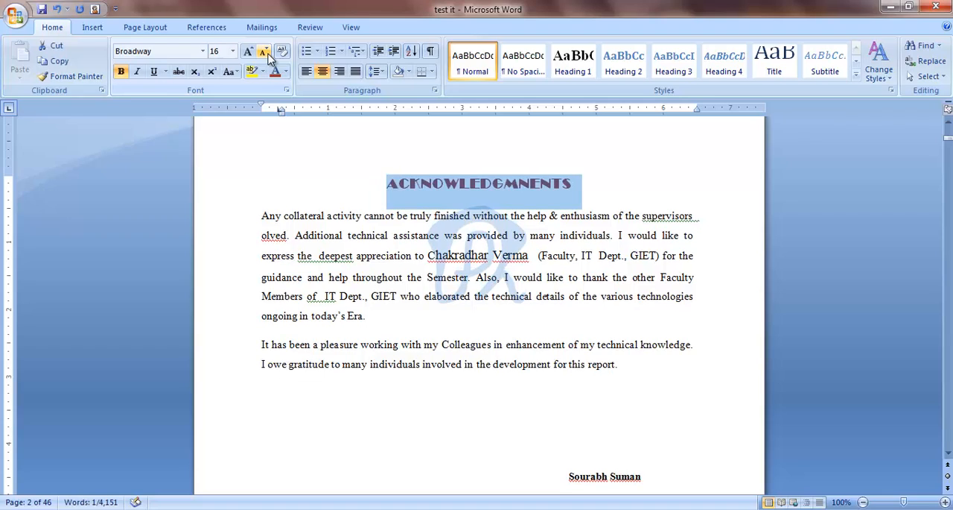
click(266, 54)
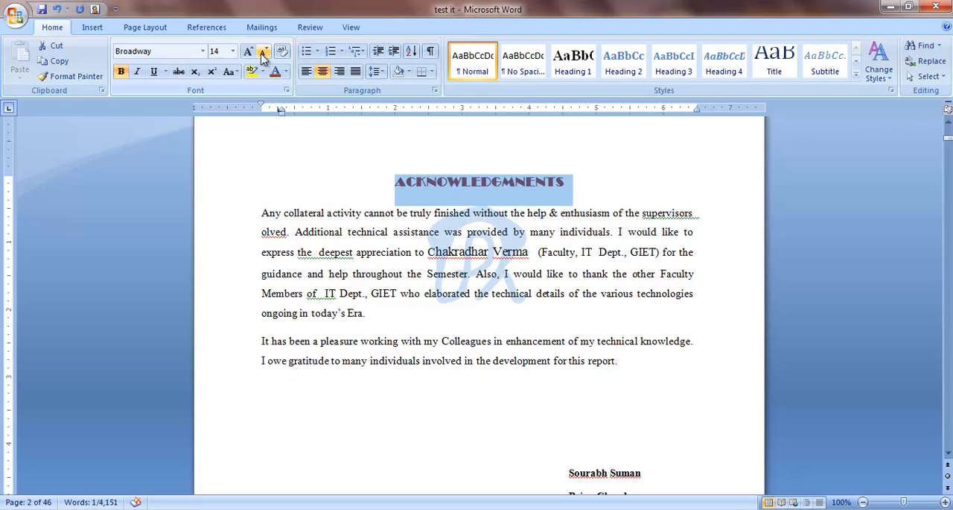
Step: Remove bold from the ACKNOWLEDGMNENTS heading and try italic on it, switching the italic off again
click(121, 73)
click(123, 75)
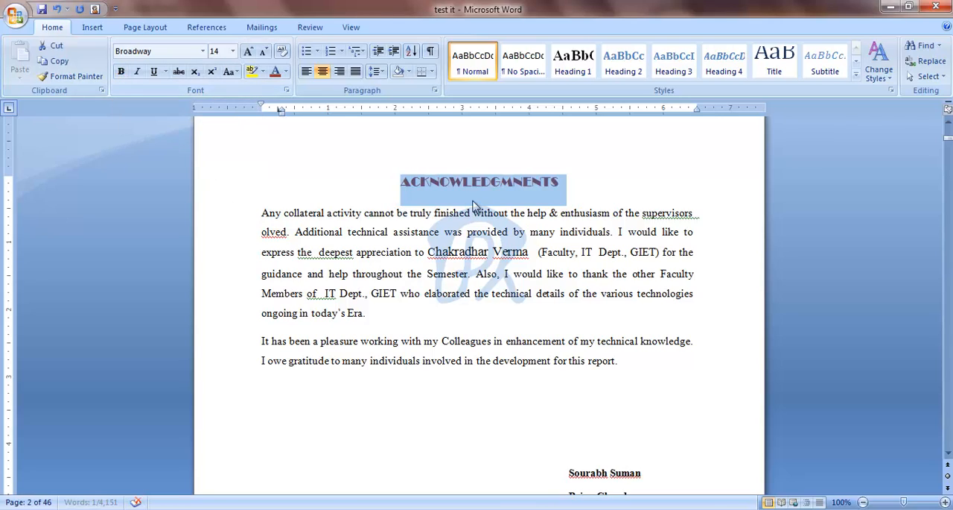
click(138, 75)
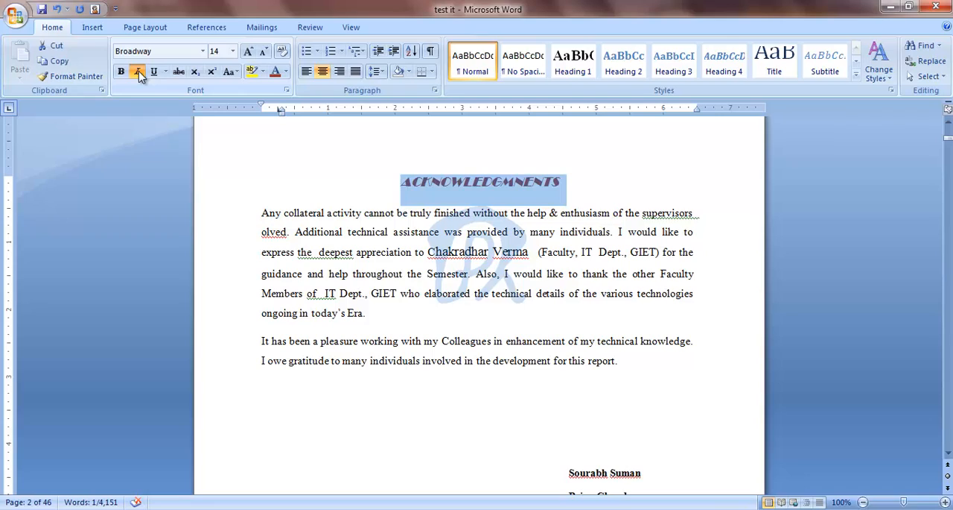
click(139, 75)
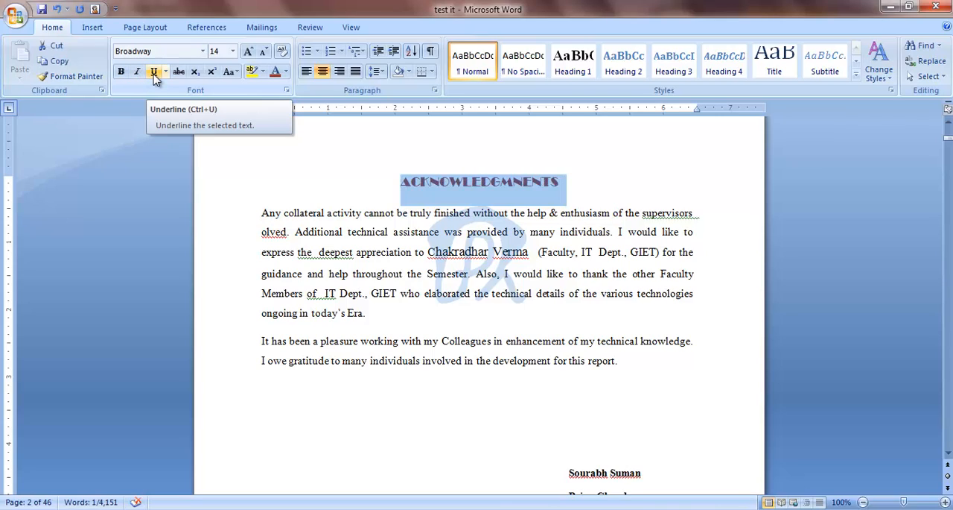
Step: Underline the ACKNOWLEDGMNENTS heading and try strikethrough on it, switching the strikethrough off again
click(154, 75)
click(154, 75)
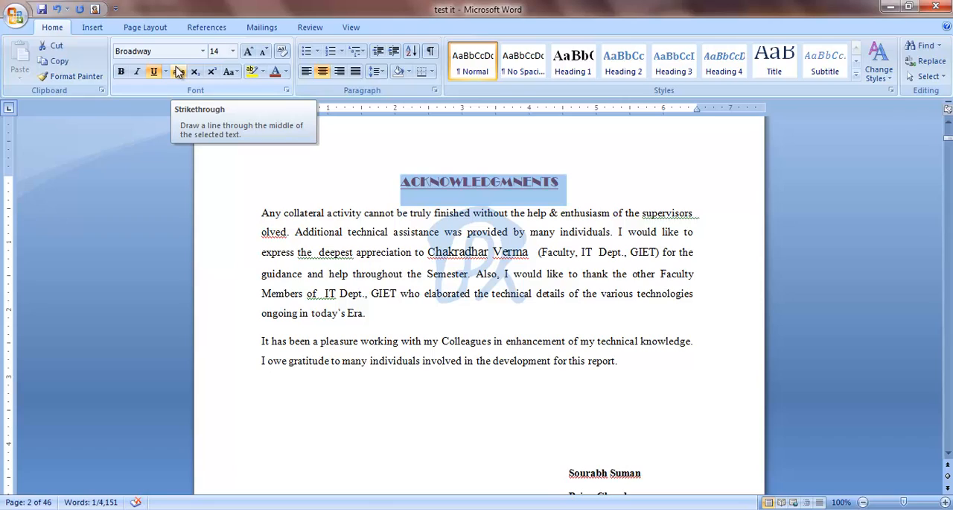
click(178, 71)
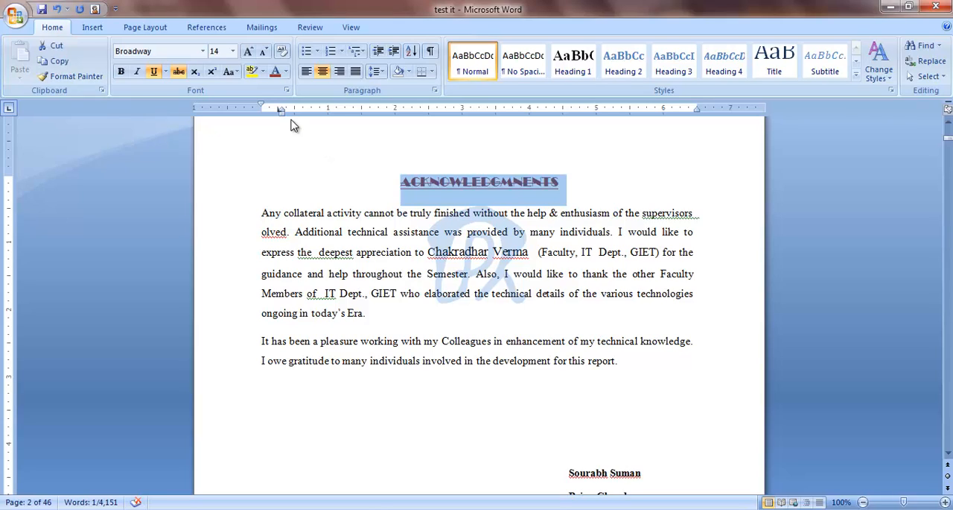
click(180, 75)
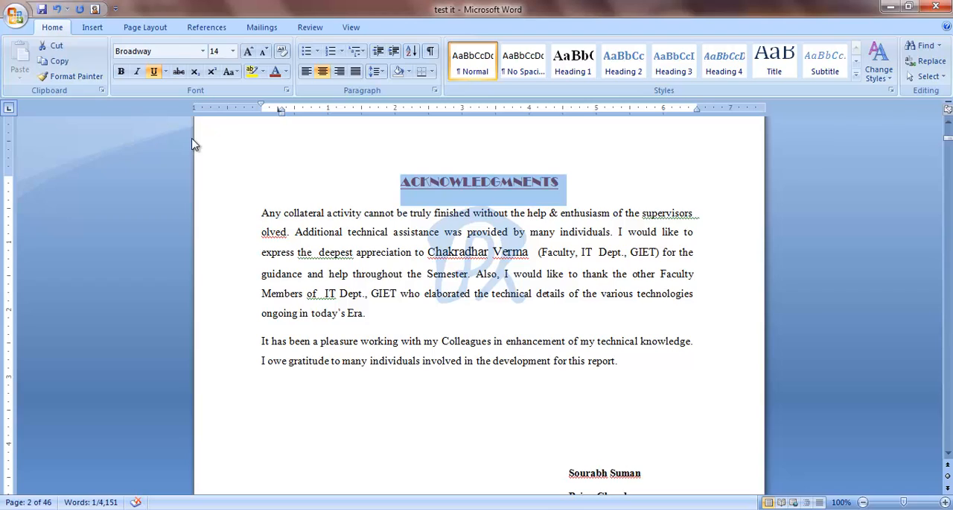
Step: Add "H2o" with a subscript 2 at the end of the paragraph ending "today's Era."
scroll(440, 195, down, 3)
click(374, 181)
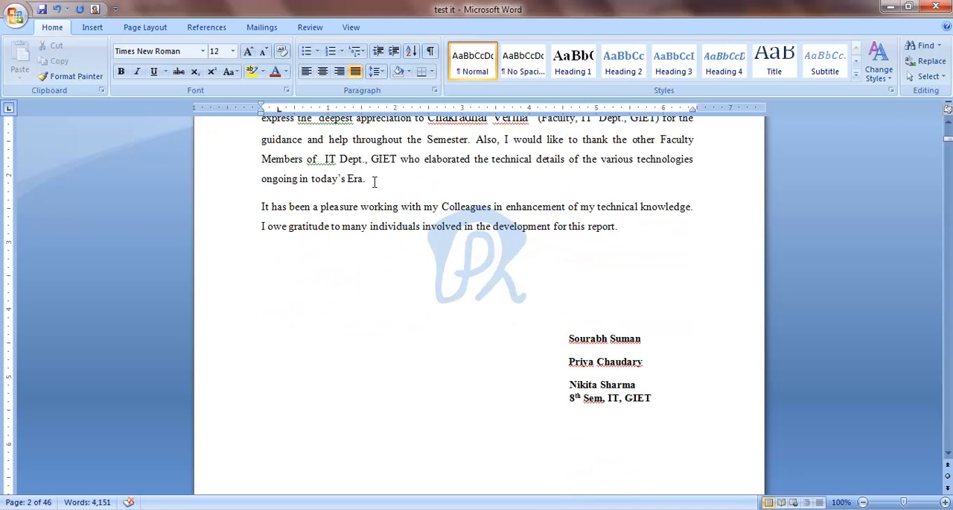
text(H2O)
key(BackSpace)
key(BackSpace)
click(194, 73)
text(2)
click(195, 74)
text(o h2o)
Step: Add a second "h2o" after the first formula and format its 2 as subscript
drag(394, 179, 400, 181)
click(194, 72)
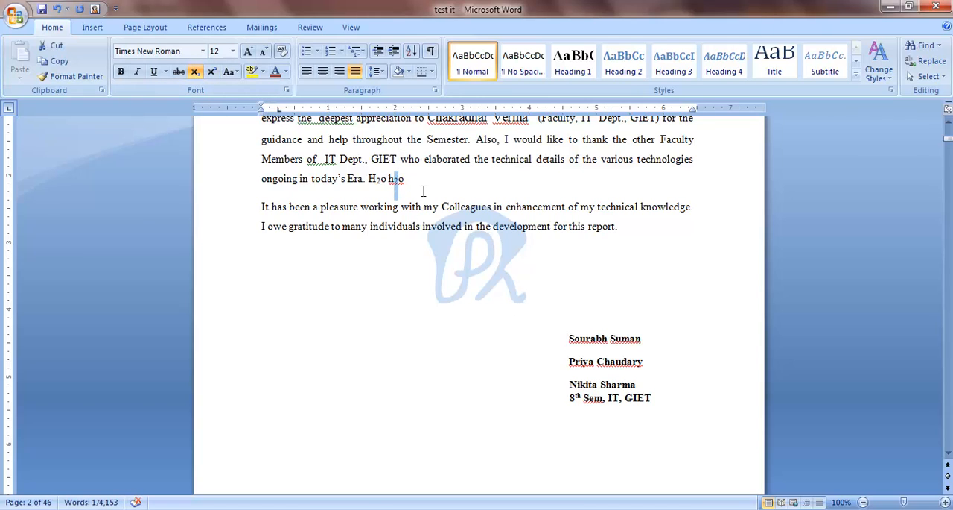
Step: Add a 2 with a superscript 5 after the second formula
click(419, 190)
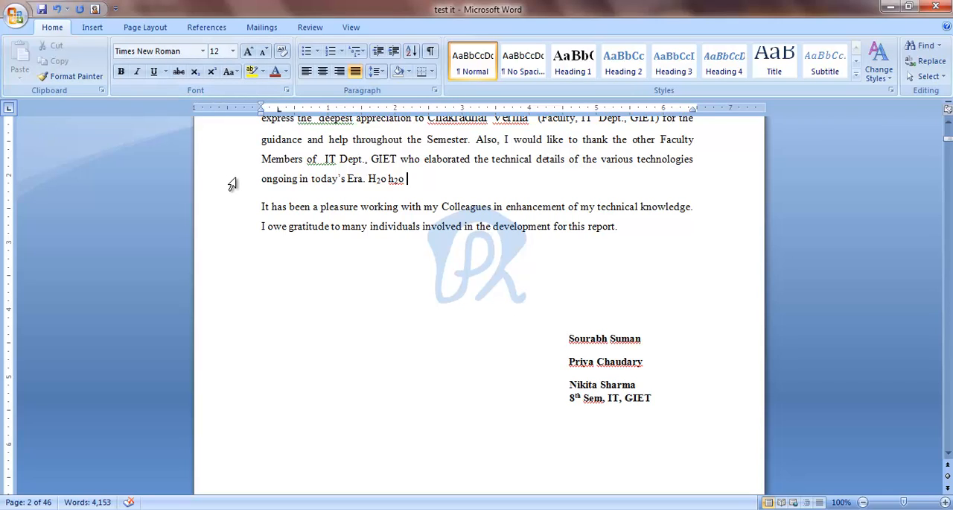
text(2)
click(213, 73)
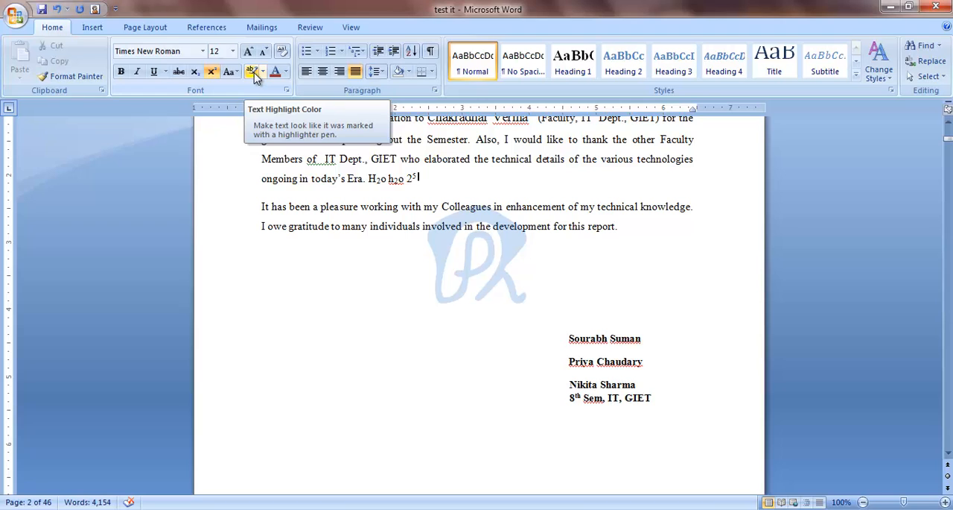
Step: Highlight the acknowledgement text in yellow from "Any collateral activity" to partway through the third line
scroll(417, 172, up, 2)
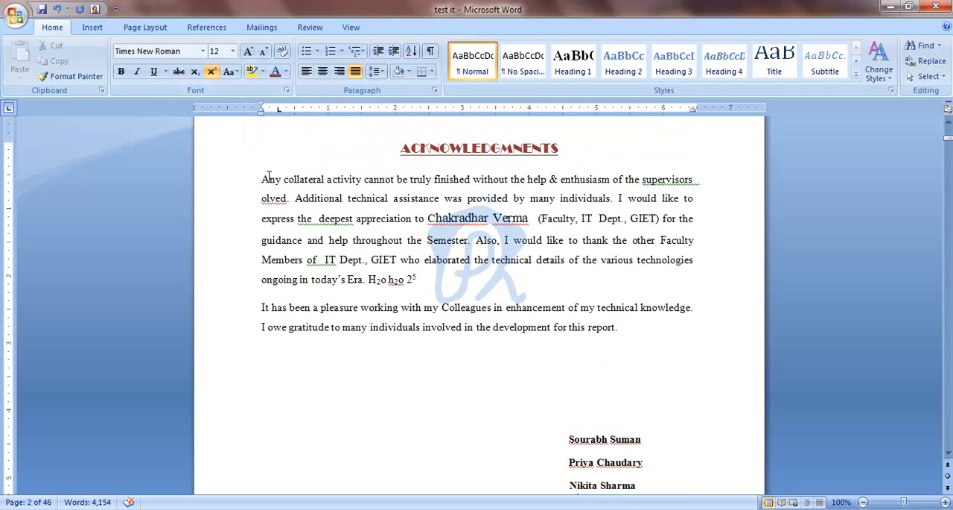
click(253, 72)
mouse_move(261, 180)
mouse_down()
mouse_move(440, 185)
mouse_move(473, 237)
mouse_up()
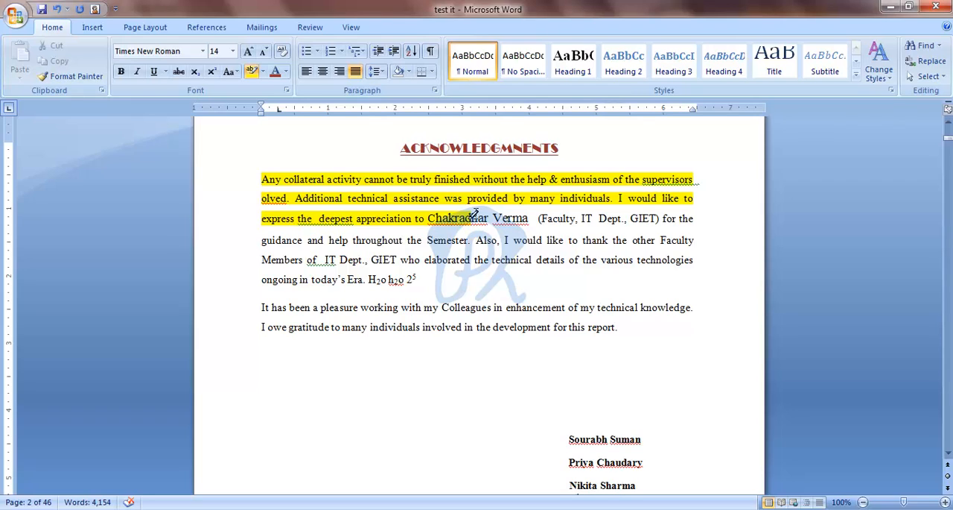
Step: Remove the yellow highlighting from the first acknowledgement paragraph using No Color
click(263, 71)
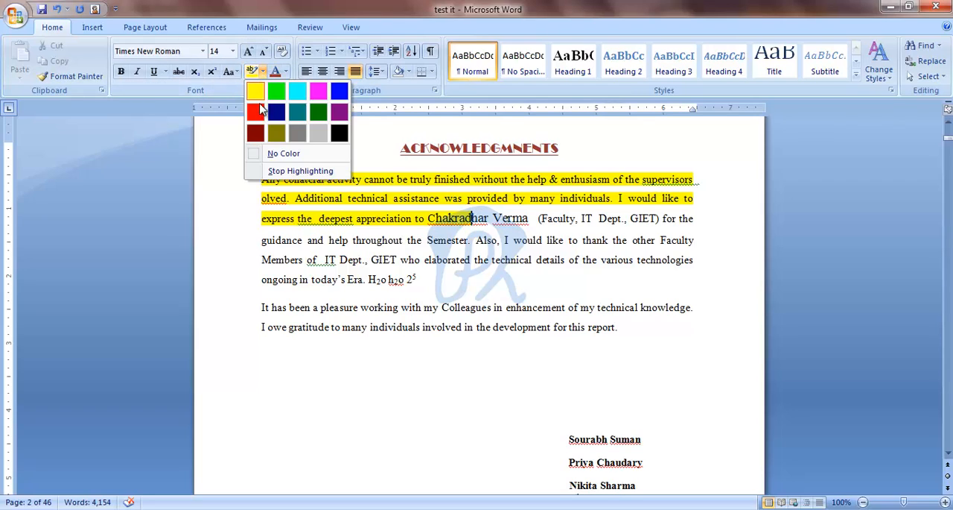
click(274, 154)
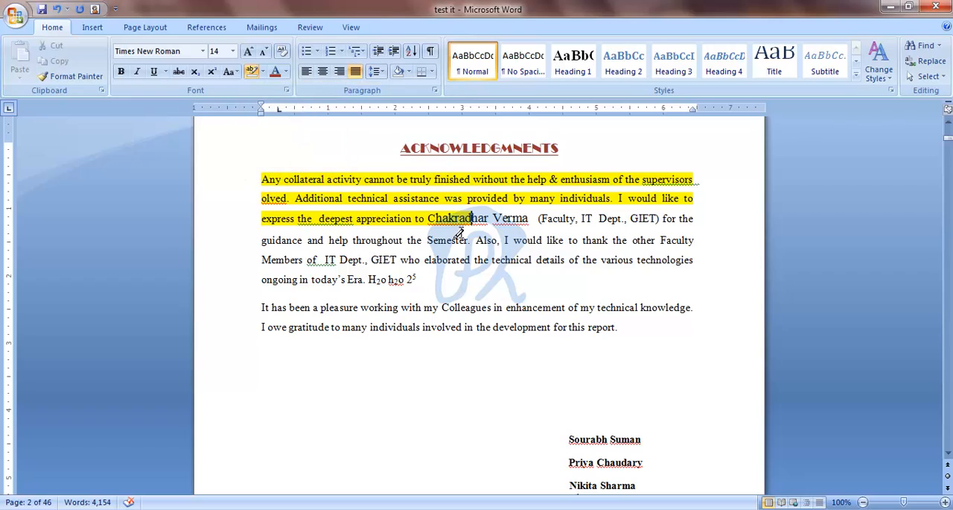
mouse_move(460, 234)
mouse_down()
mouse_move(472, 218)
mouse_move(300, 163)
mouse_move(251, 164)
mouse_up()
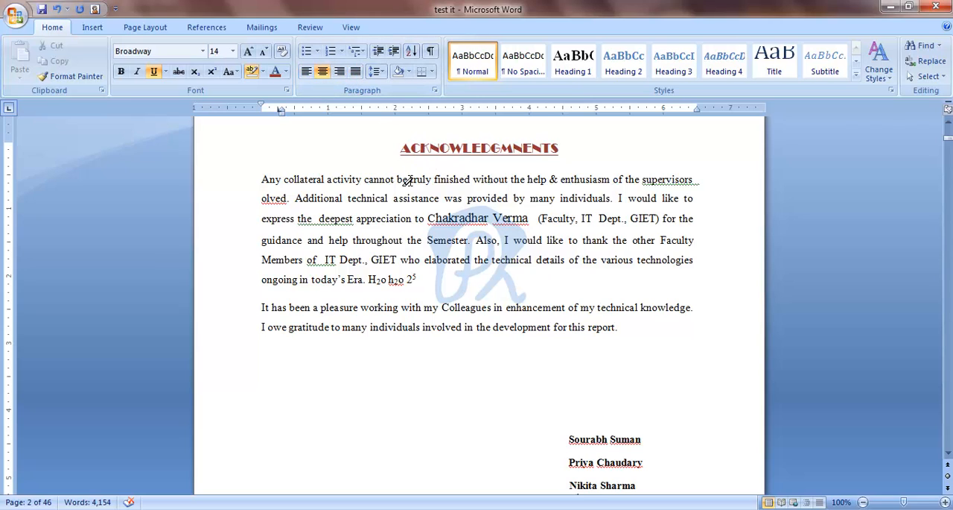
Step: Enter the word "List" on the blank line below the certificate text on page 1
scroll(378, 197, down, 1)
scroll(375, 201, up, 10)
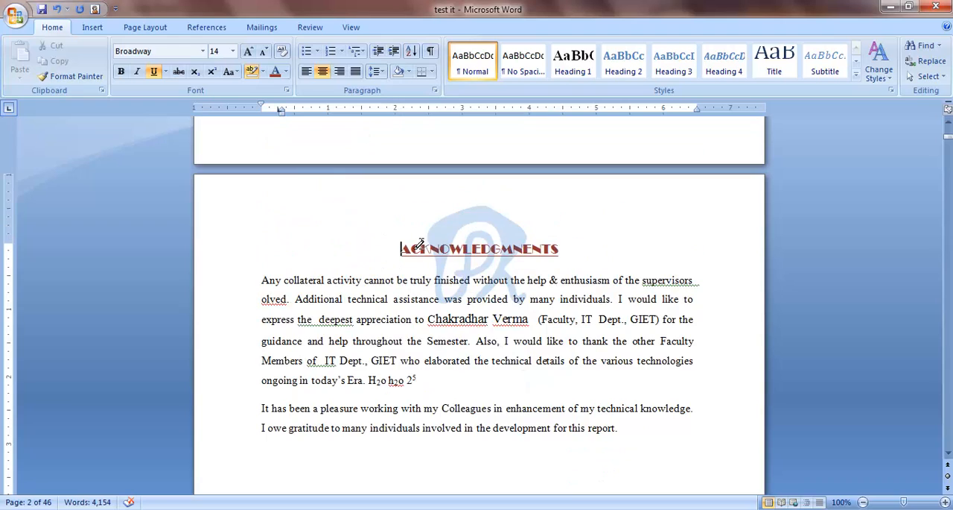
scroll(373, 205, up, 3)
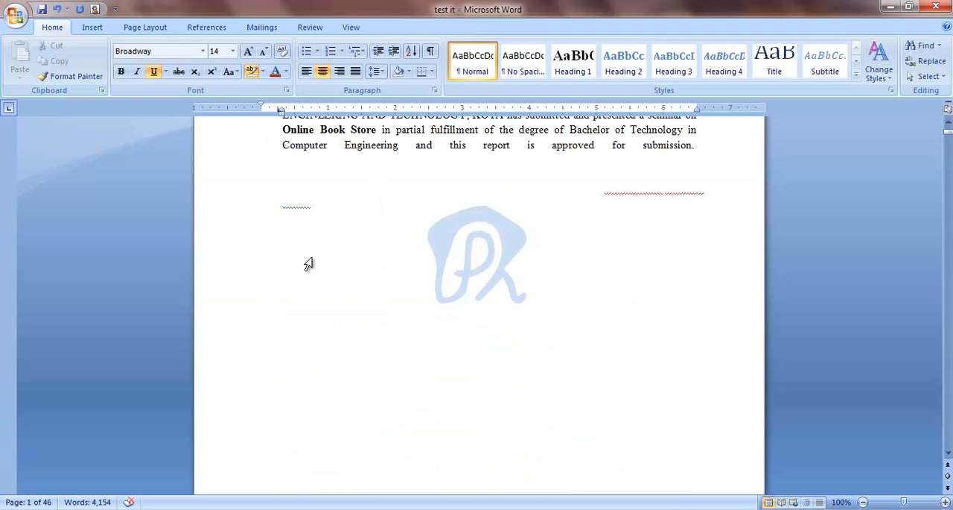
click(333, 232)
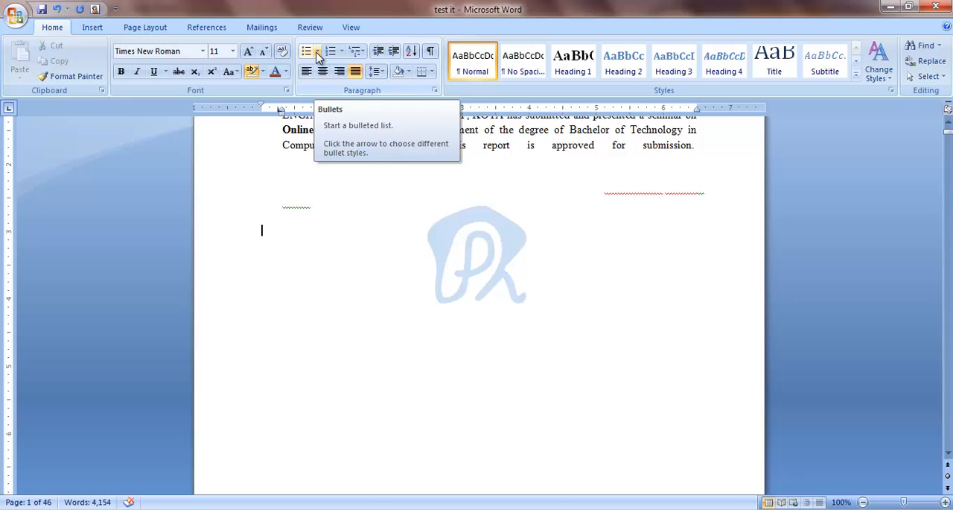
text(abcd)
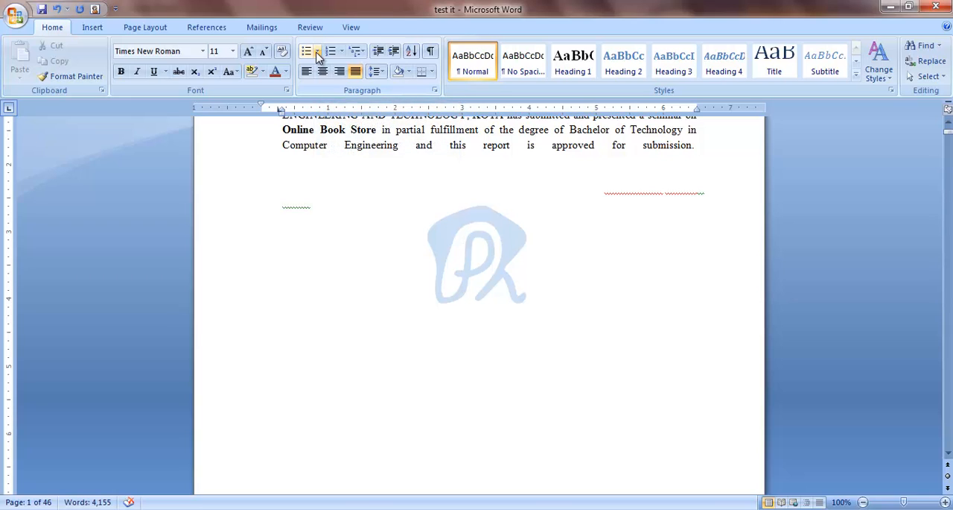
Step: Set the font colour of the new line below the certificate text to black
click(236, 72)
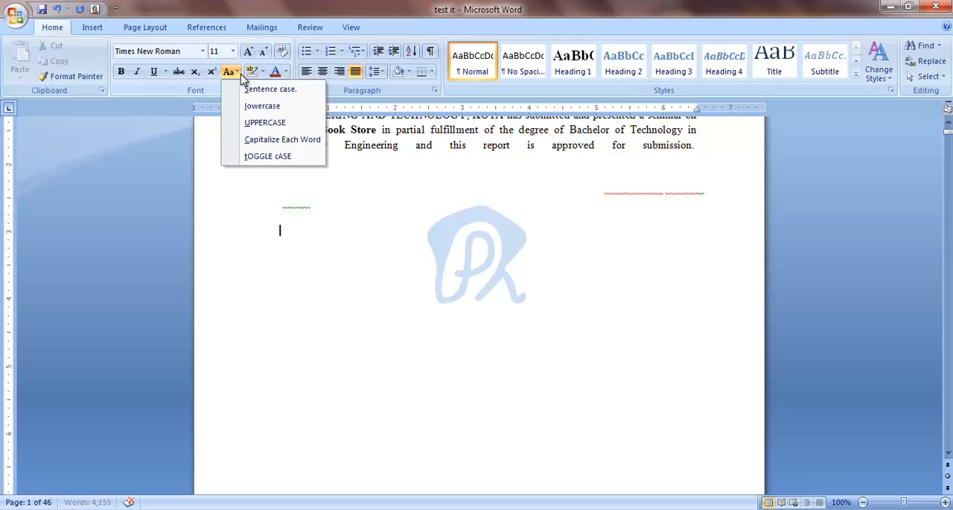
click(287, 71)
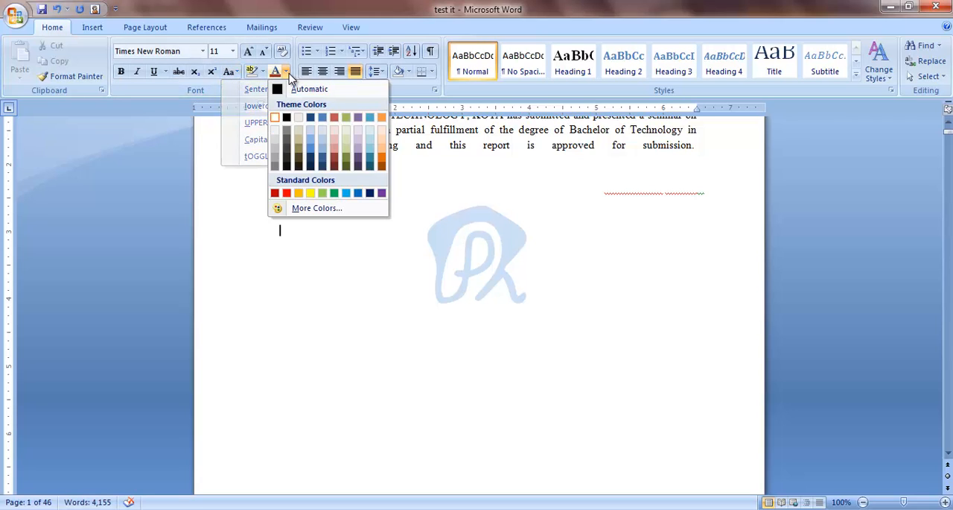
click(287, 117)
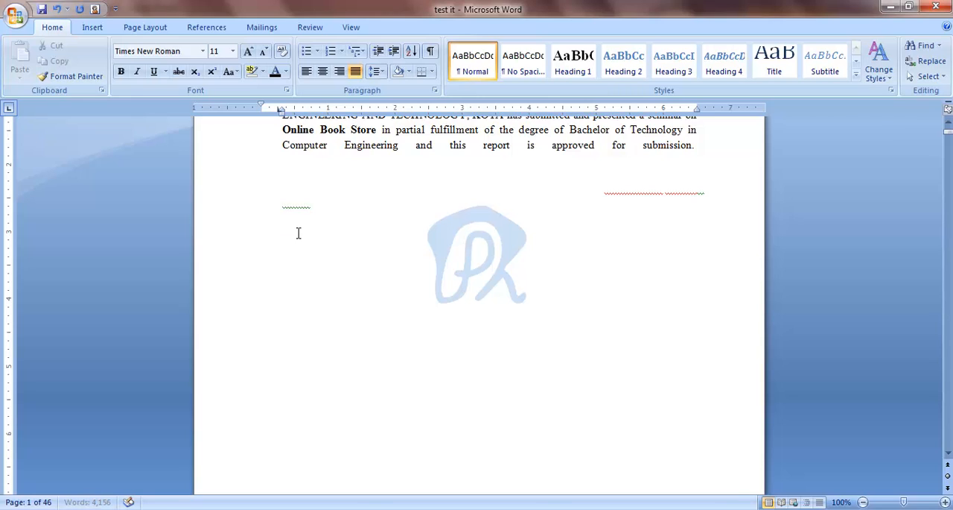
drag(311, 233, 263, 234)
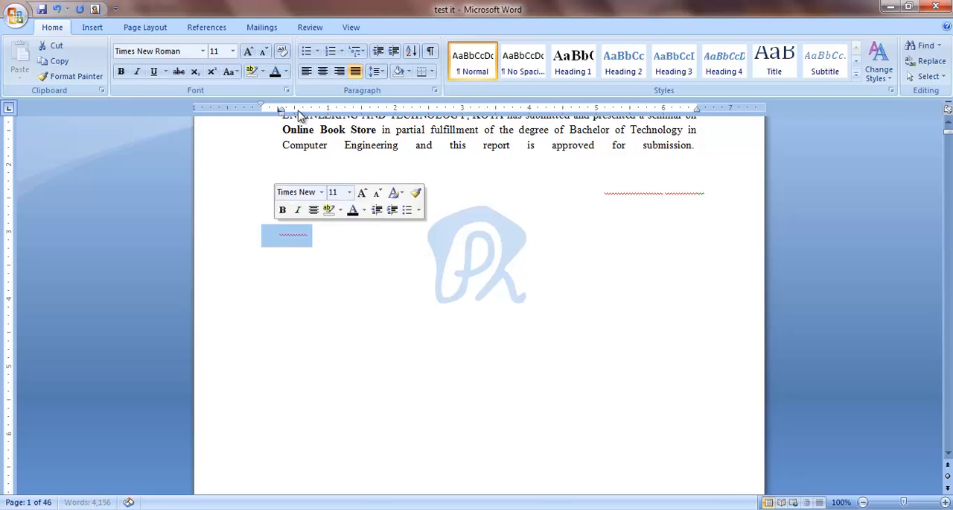
click(275, 71)
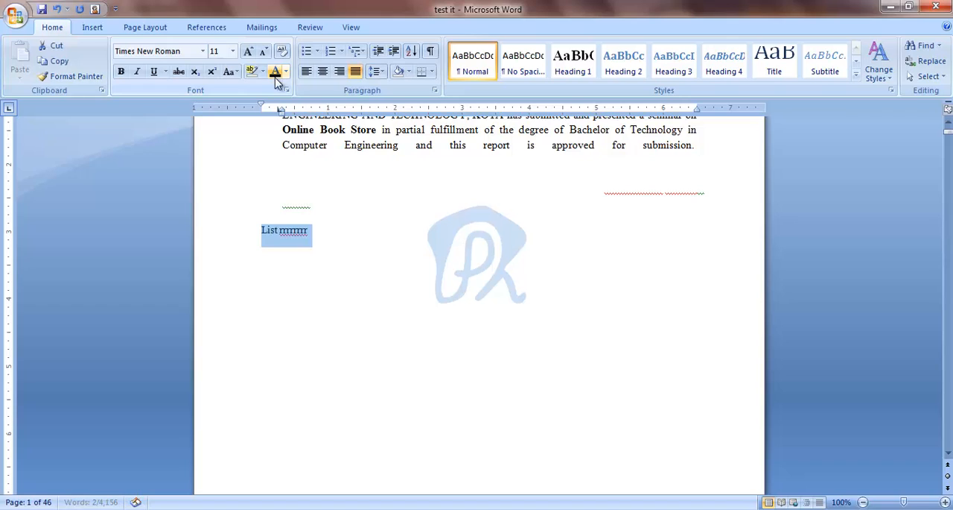
click(308, 235)
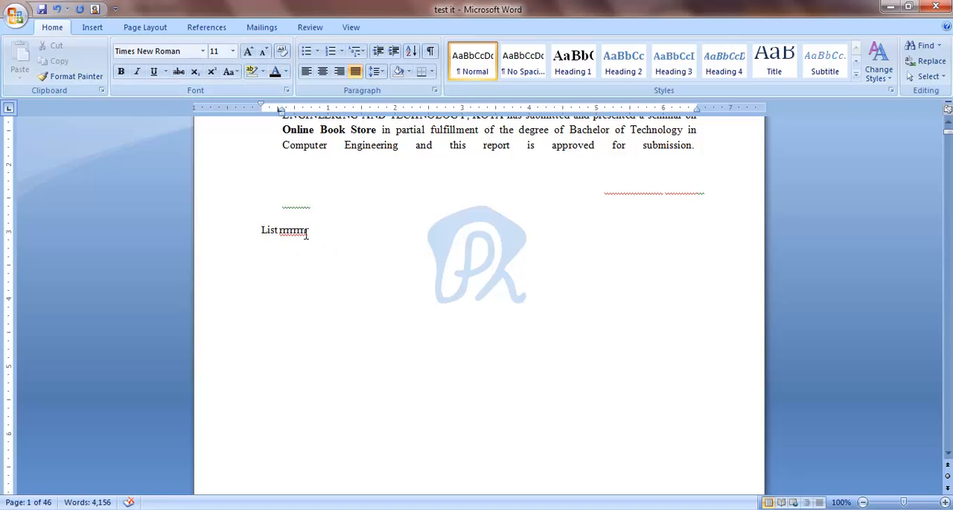
Step: Replace the test line with the letters A, B, C, K, L, U and t, each on its own line
key(BackSpace)
key(BackSpace)
key(BackSpace)
key(BackSpace)
key(BackSpace)
key(BackSpace)
key(BackSpace)
text(A)
key(Return)
text(B)
key(Return)
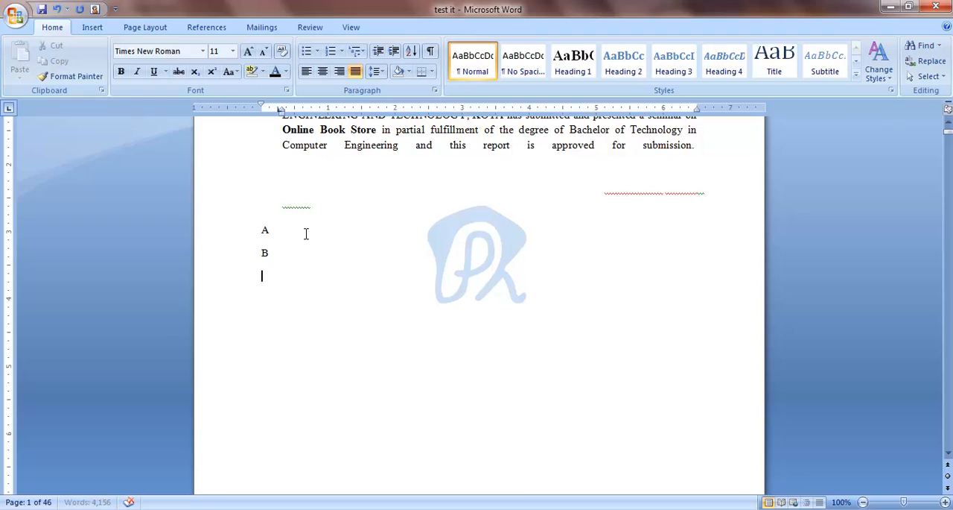
text(c)
key(Return)
text(k)
key(Return)
text(L)
drag(265, 232, 299, 305)
key(ctrl+z)
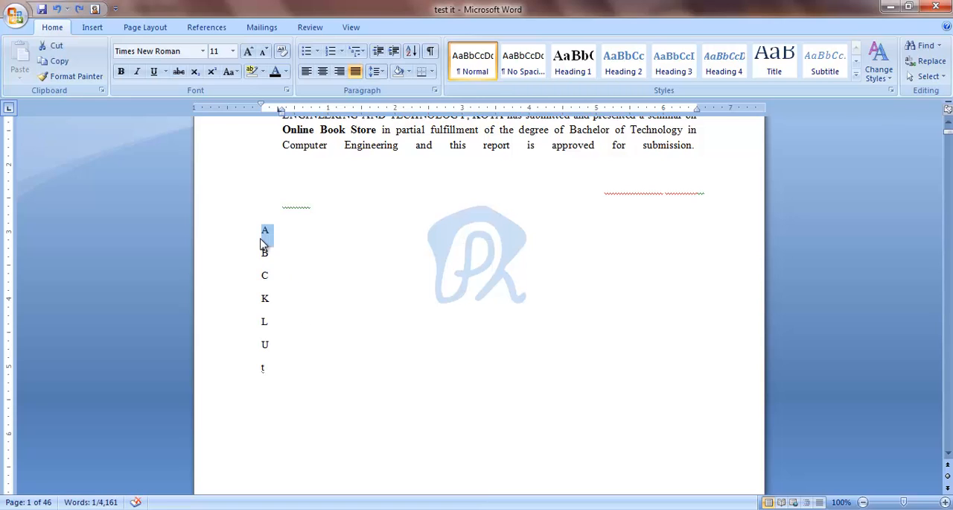
Step: Define a new bullet using the © symbol and apply it to all seven letter lines
drag(265, 231, 270, 365)
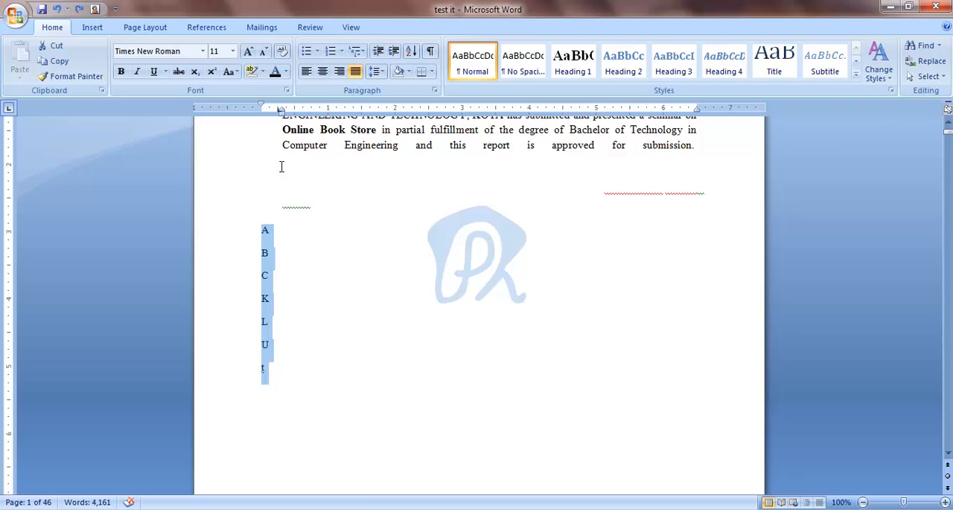
click(318, 54)
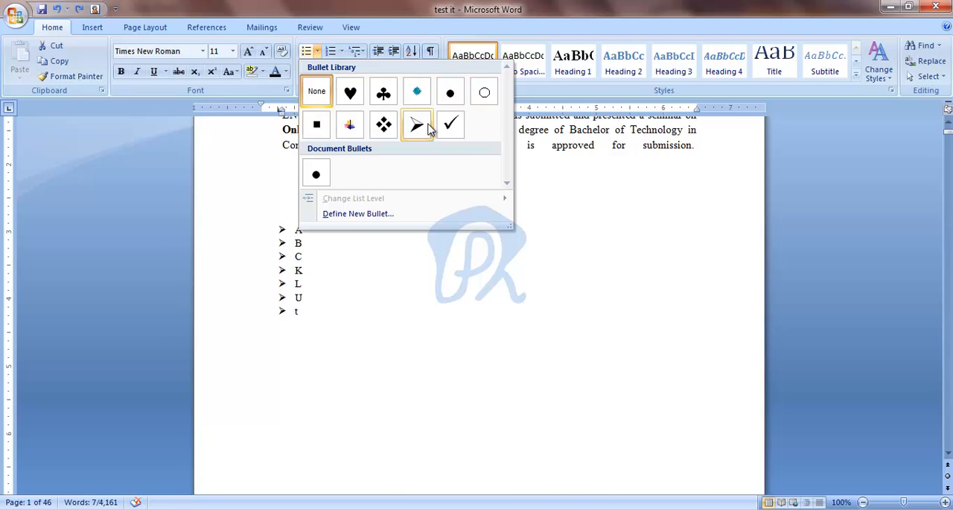
click(372, 214)
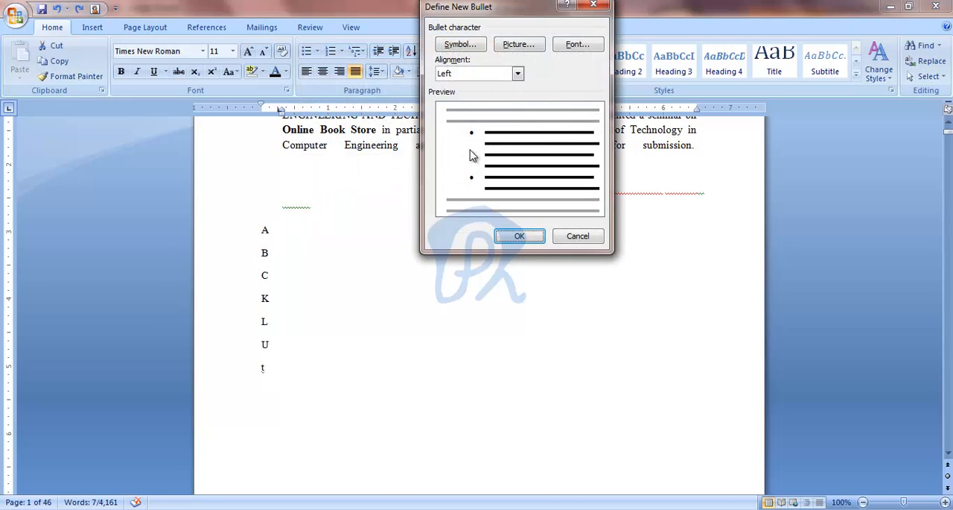
click(469, 47)
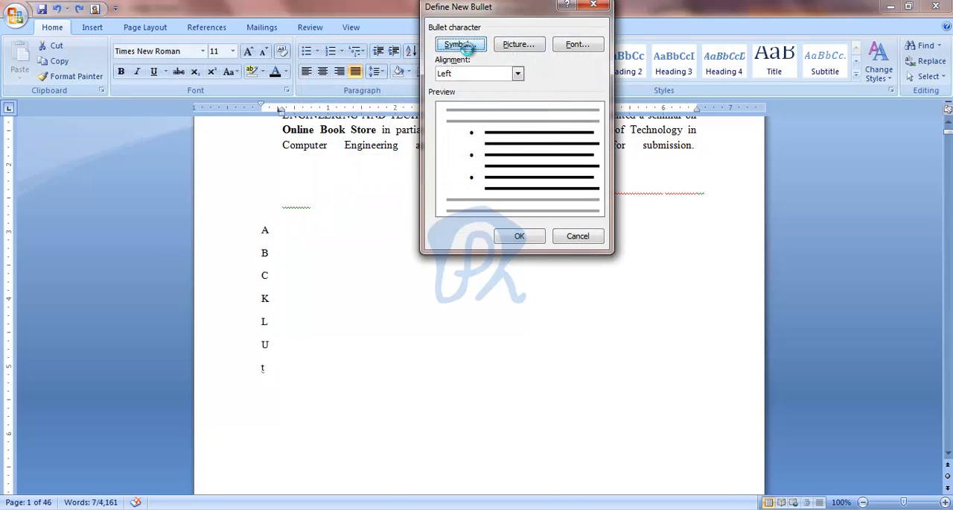
click(578, 61)
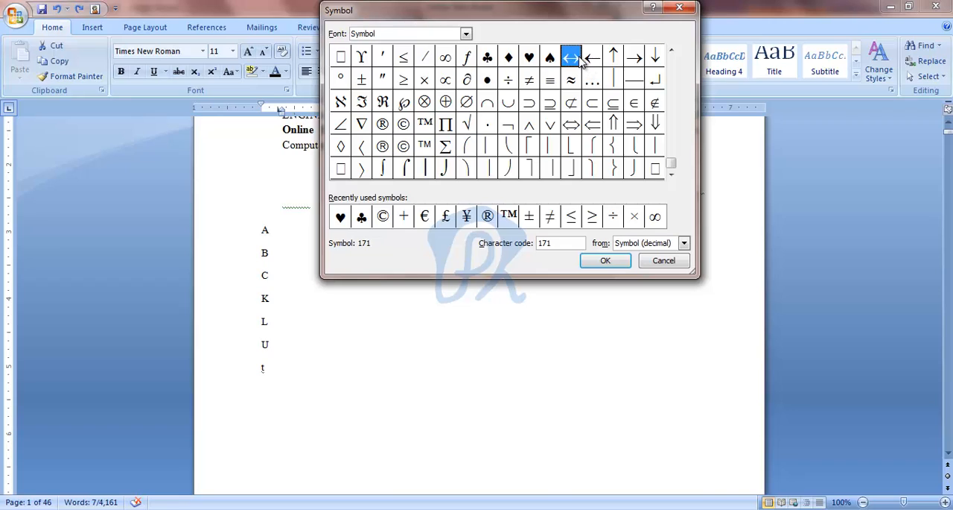
click(551, 61)
click(508, 62)
click(528, 64)
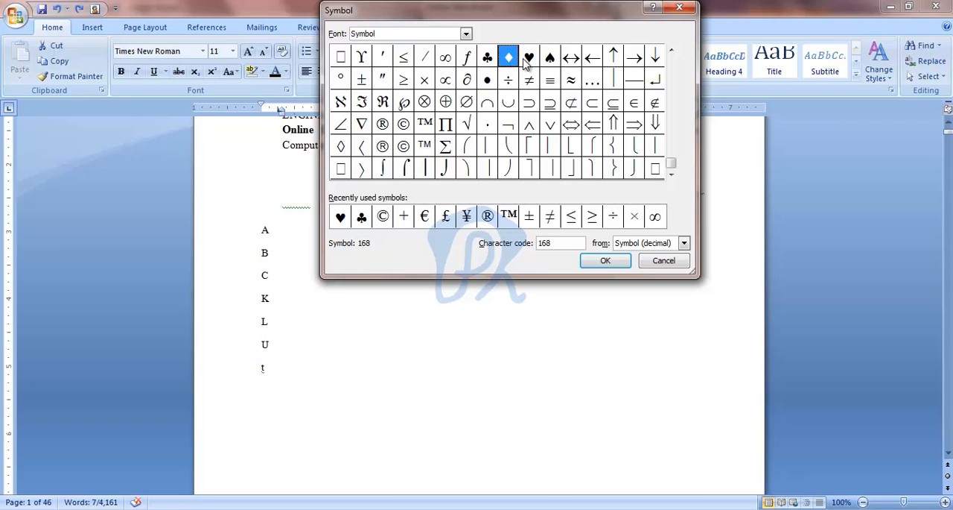
click(507, 63)
click(469, 61)
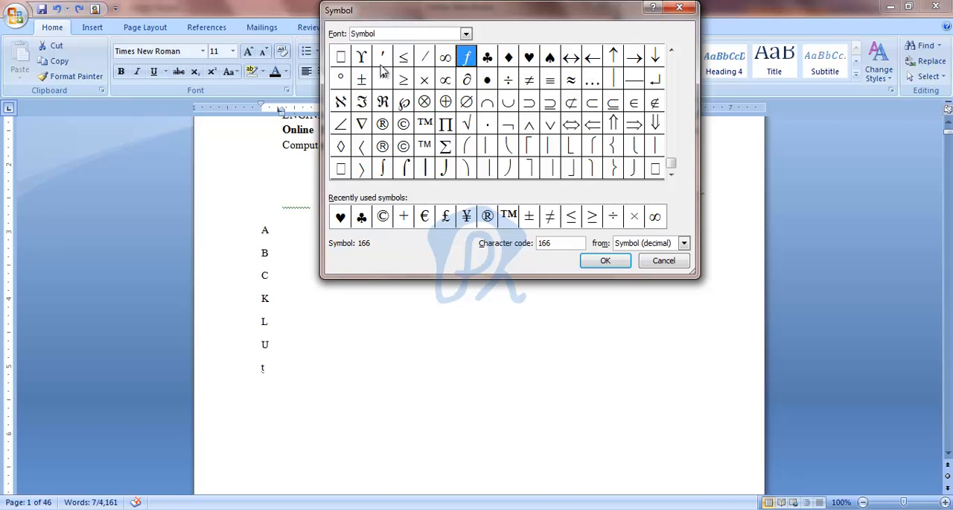
click(367, 102)
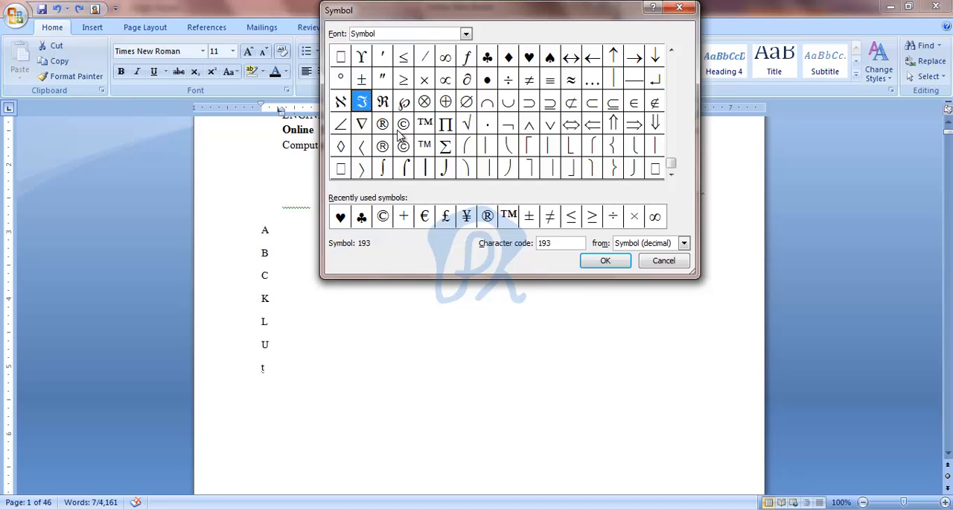
click(383, 216)
click(604, 260)
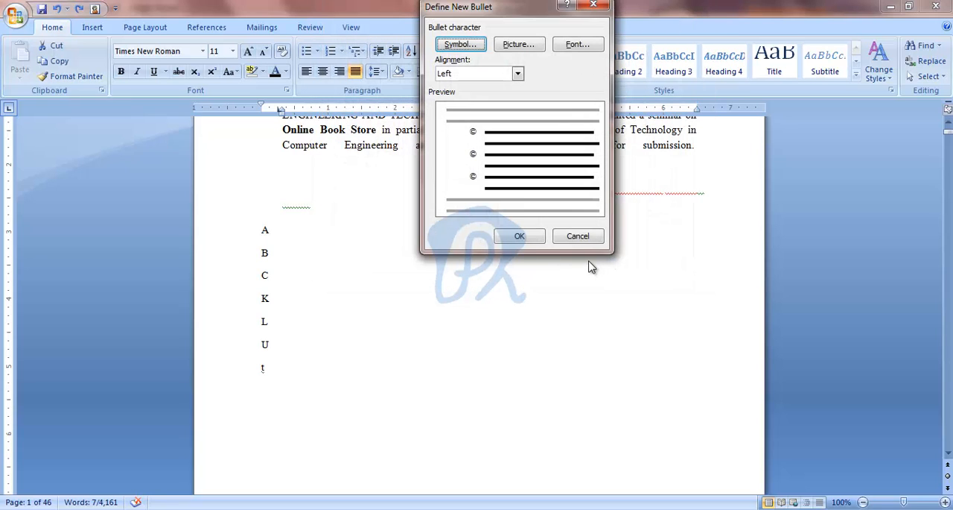
click(519, 236)
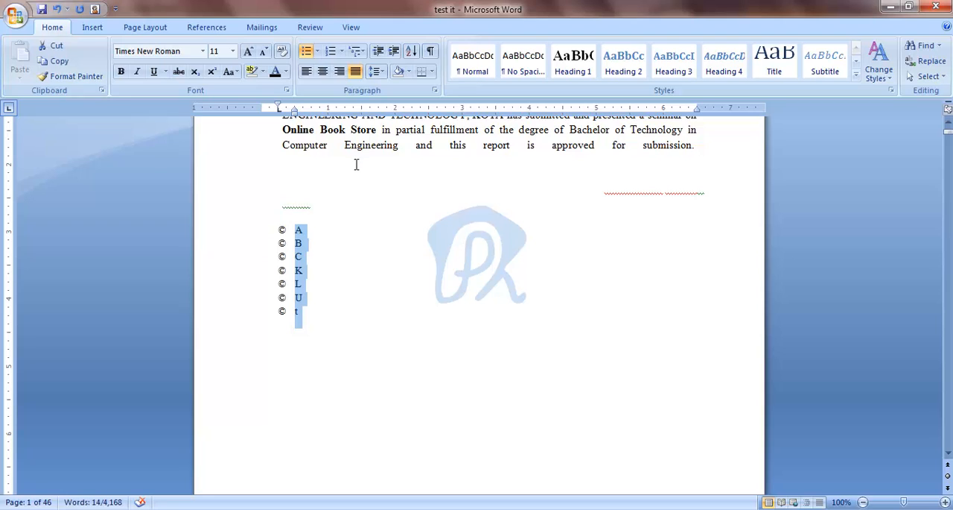
Step: Change the list's bullets to the club symbol, and switch it to the 1) 2) 3) numbering format
click(317, 53)
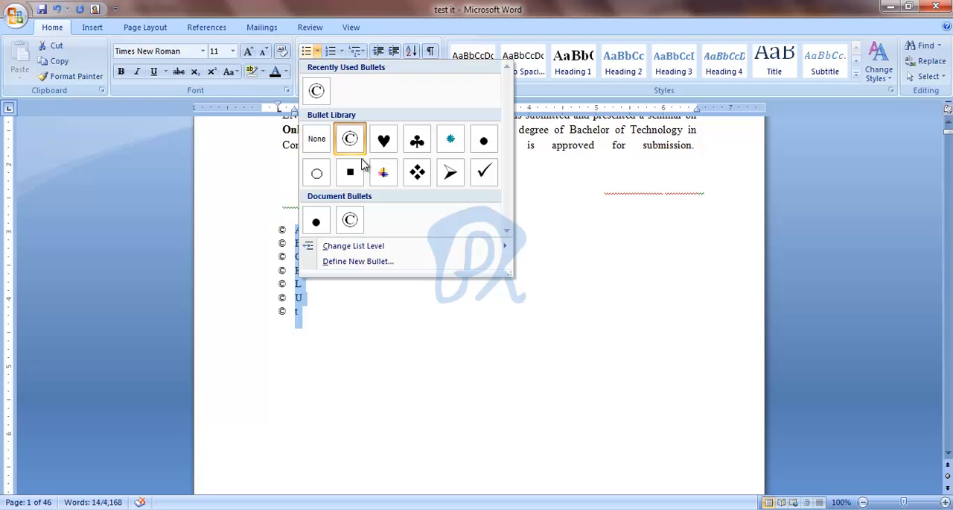
click(416, 153)
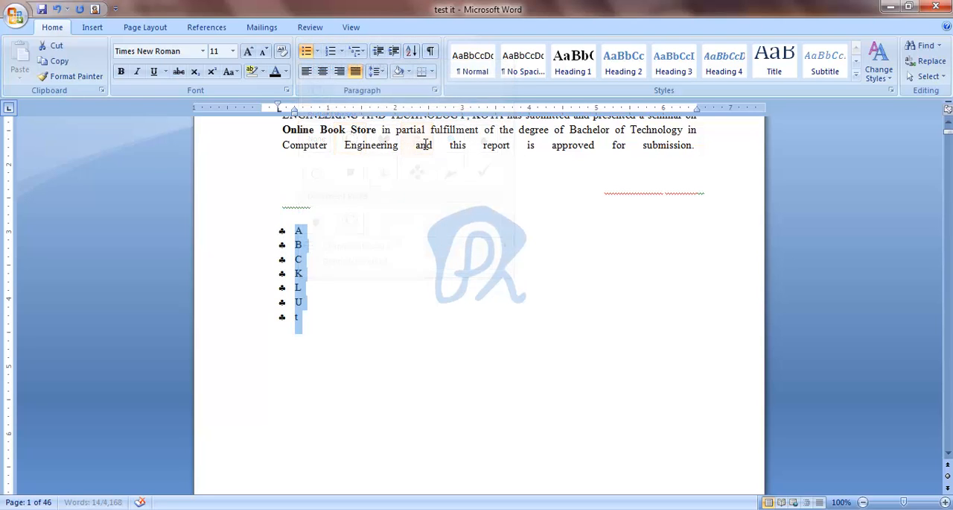
click(343, 54)
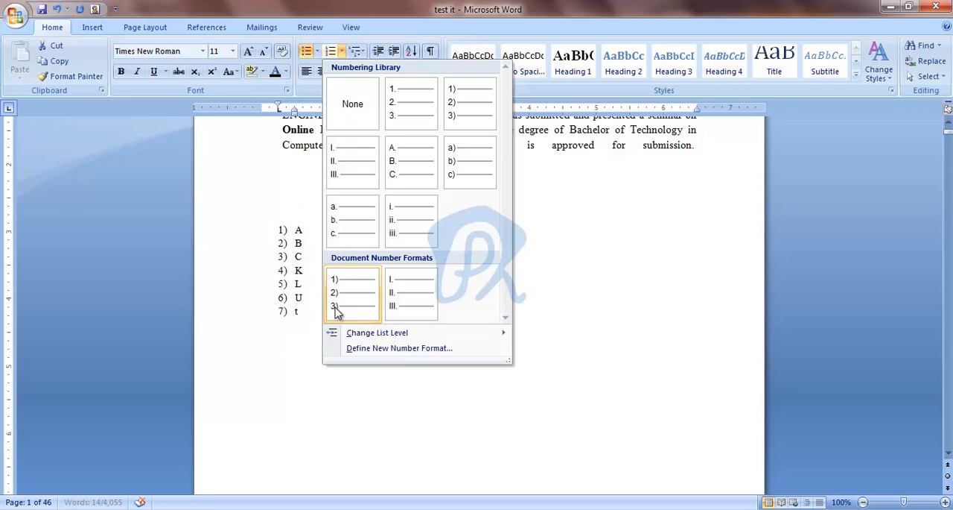
click(460, 119)
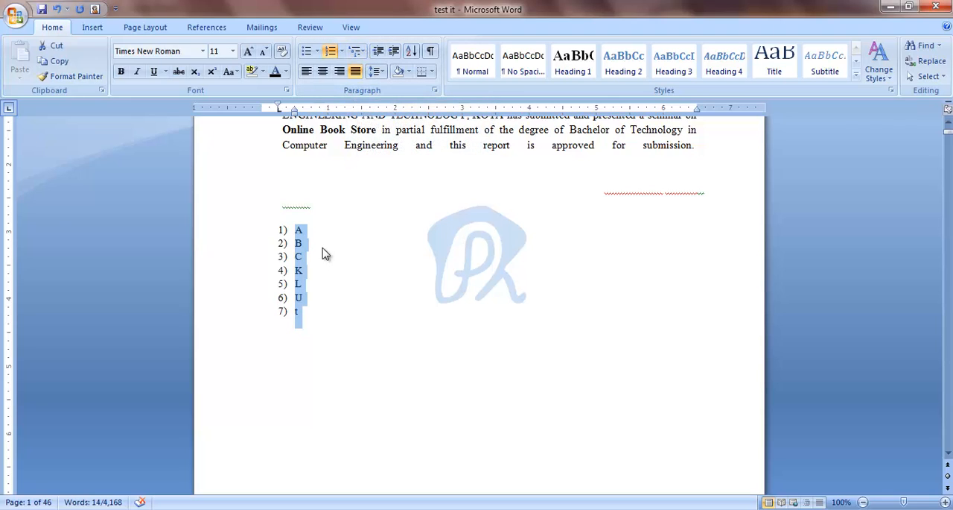
Step: Undo the numbering and both bullet styles on the letter lines
key(ctrl+z)
key(ctrl+z)
key(ctrl+z)
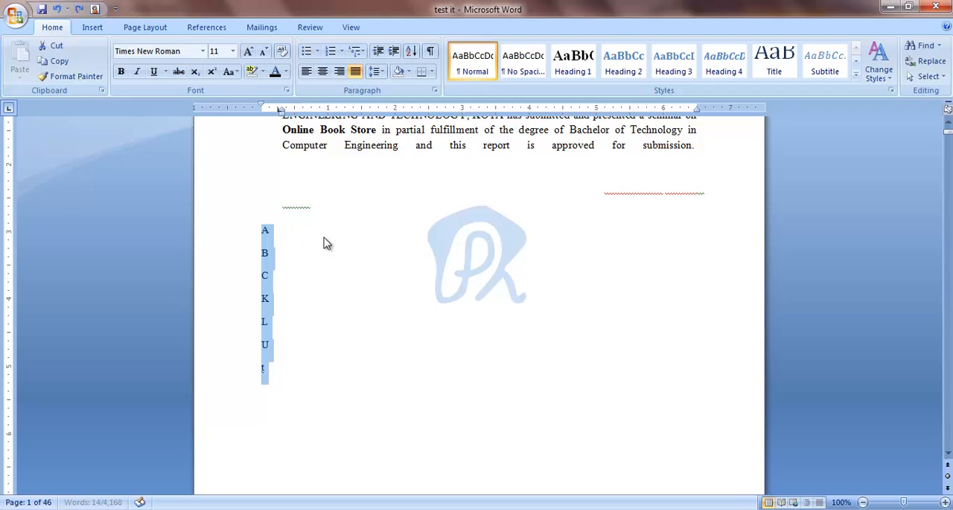
Step: Indent the lines B, C and L while keeping the other letters at the margin
click(266, 253)
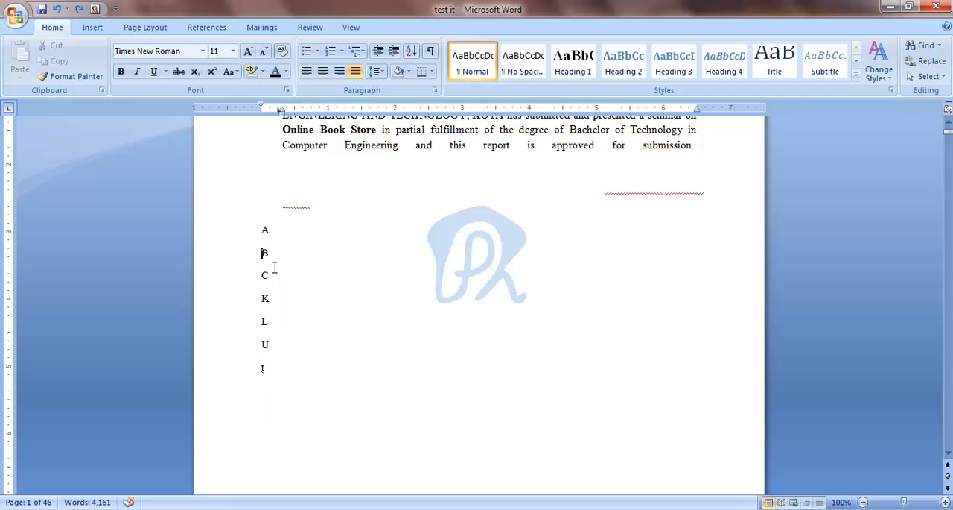
key(Tab)
click(262, 275)
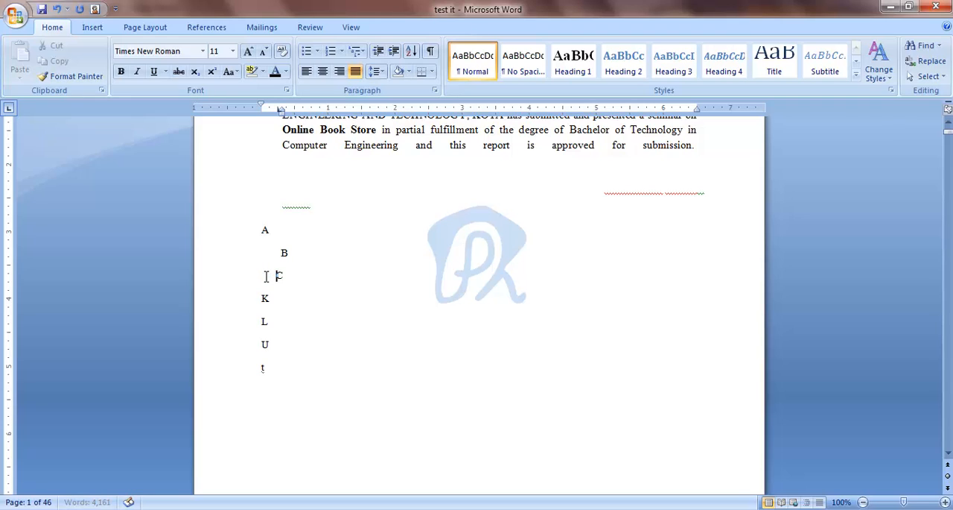
click(262, 298)
Step: Apply the 1) a) i) multilevel list format to all the letter lines from A to t
drag(265, 231, 266, 374)
click(358, 51)
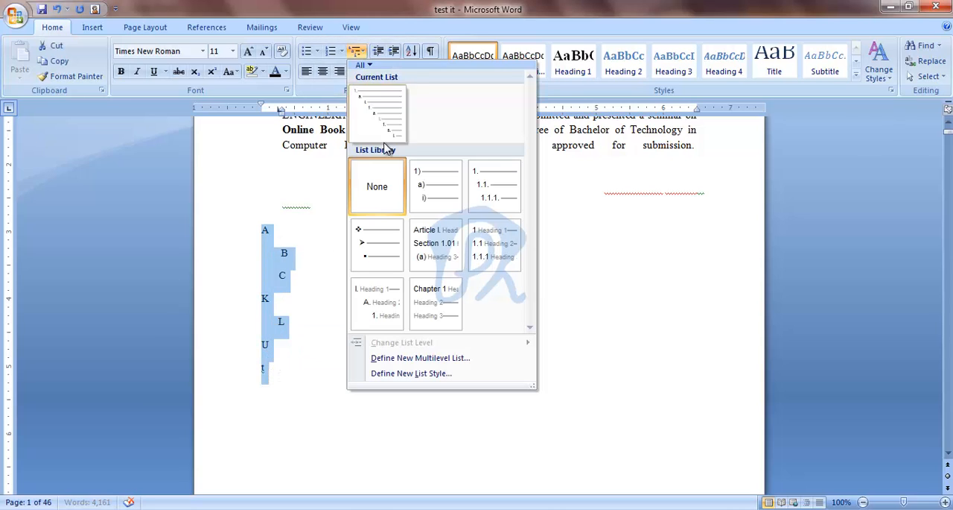
click(442, 196)
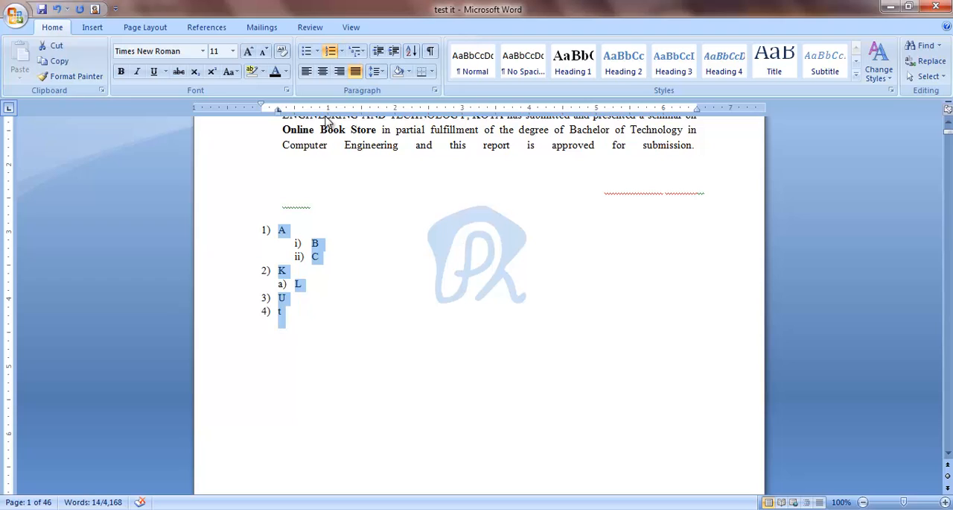
Step: Left-align the certificate paragraph above the multilevel list
scroll(391, 260, up, 3)
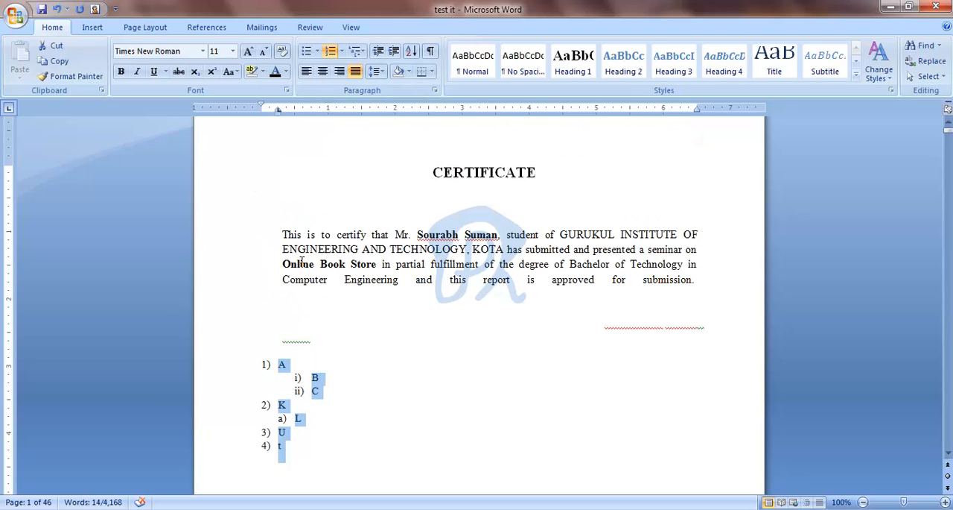
drag(283, 238, 618, 296)
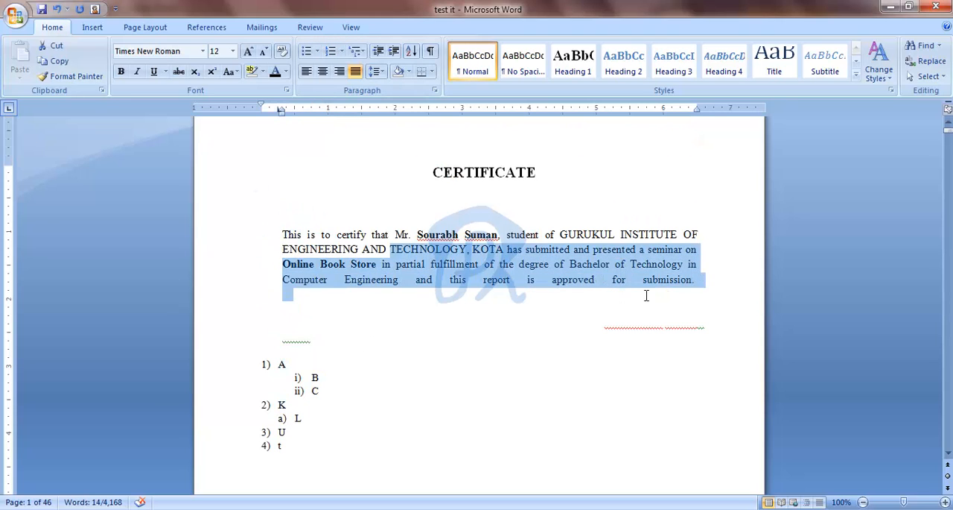
click(287, 219)
drag(300, 228, 673, 311)
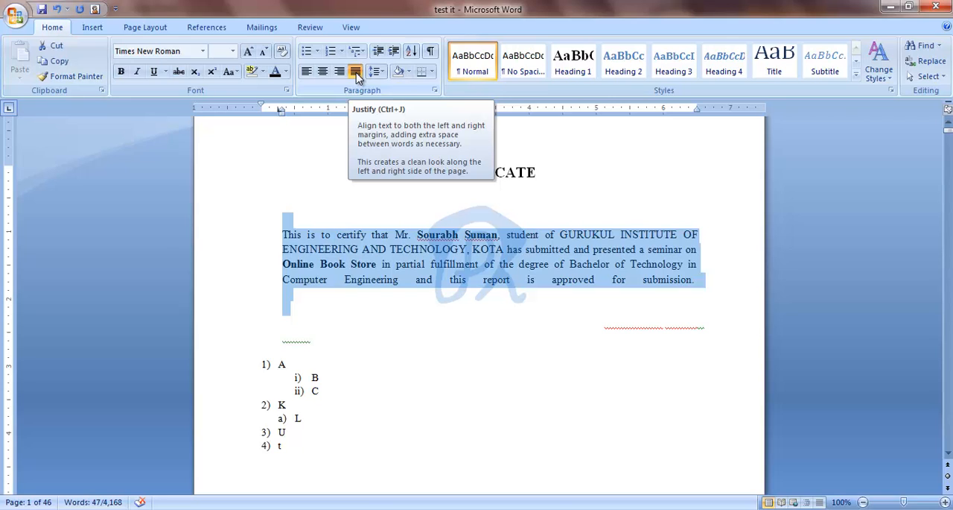
click(306, 71)
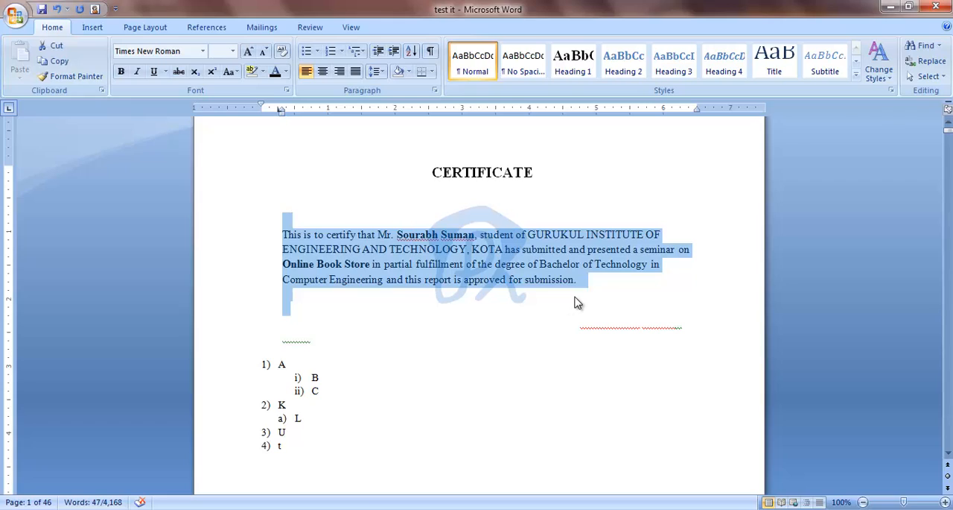
Step: Try centred, right and finally justified alignment on the selected certificate text
click(323, 72)
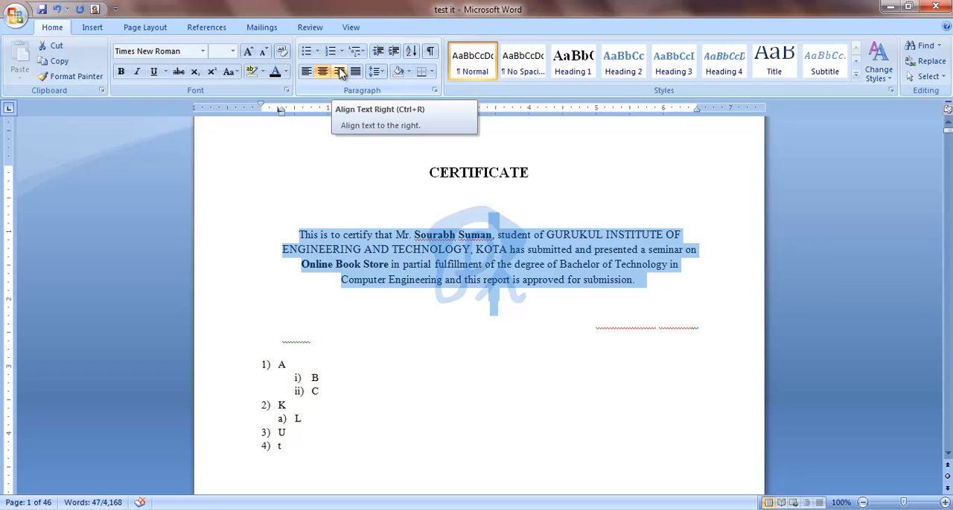
click(341, 73)
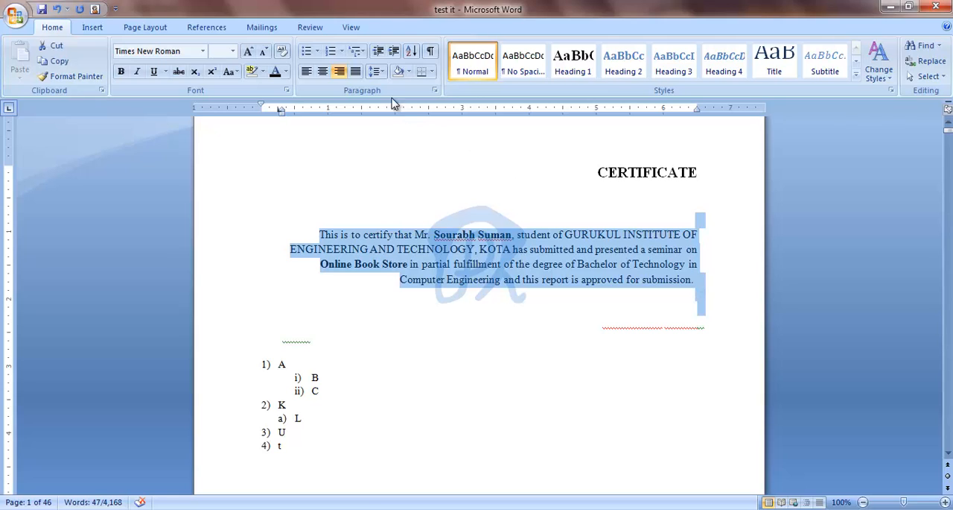
click(357, 73)
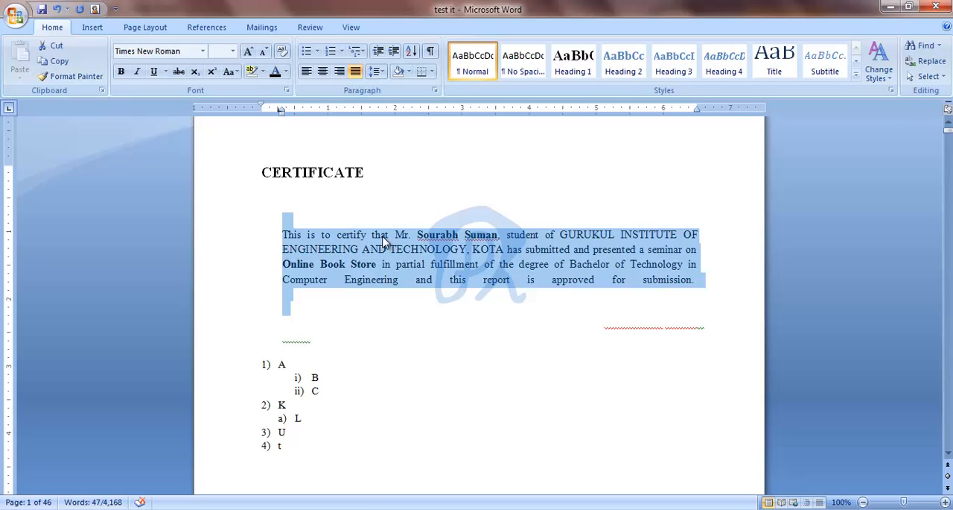
Step: Try line spacing 2.5 on the selected certificate text, followed by 1.0
click(377, 71)
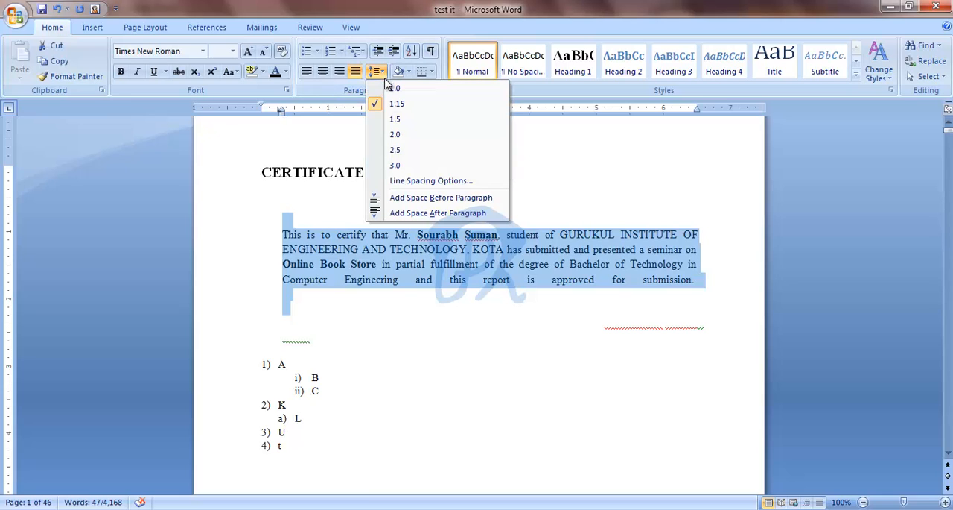
click(394, 151)
scroll(393, 305, down, 2)
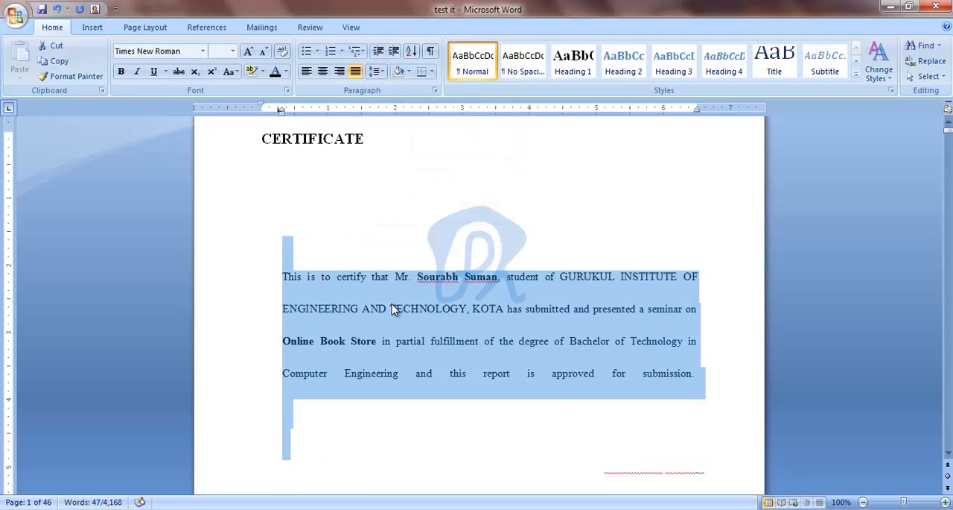
click(378, 72)
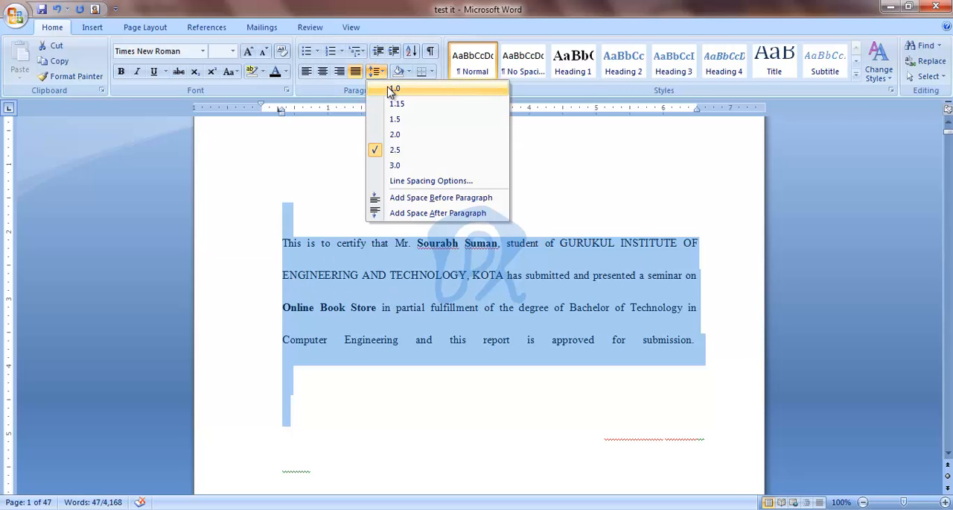
click(391, 90)
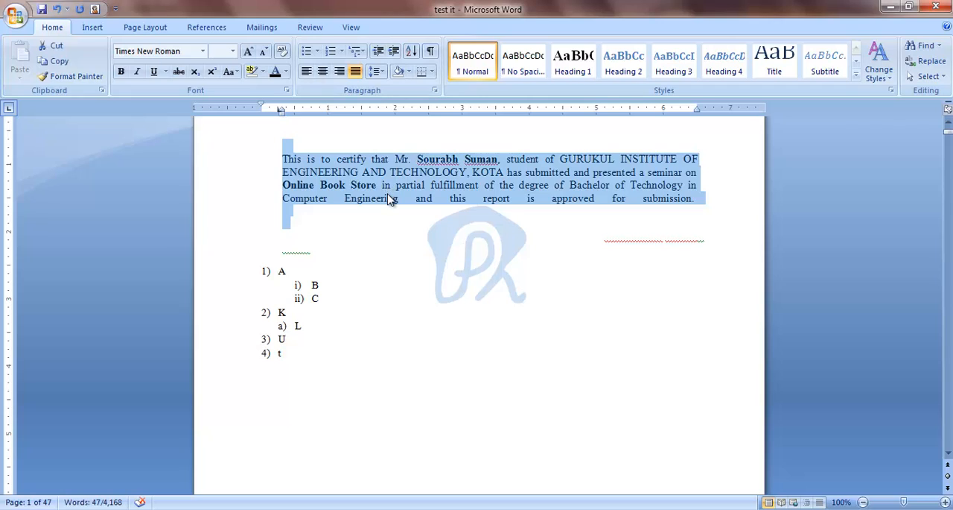
click(377, 73)
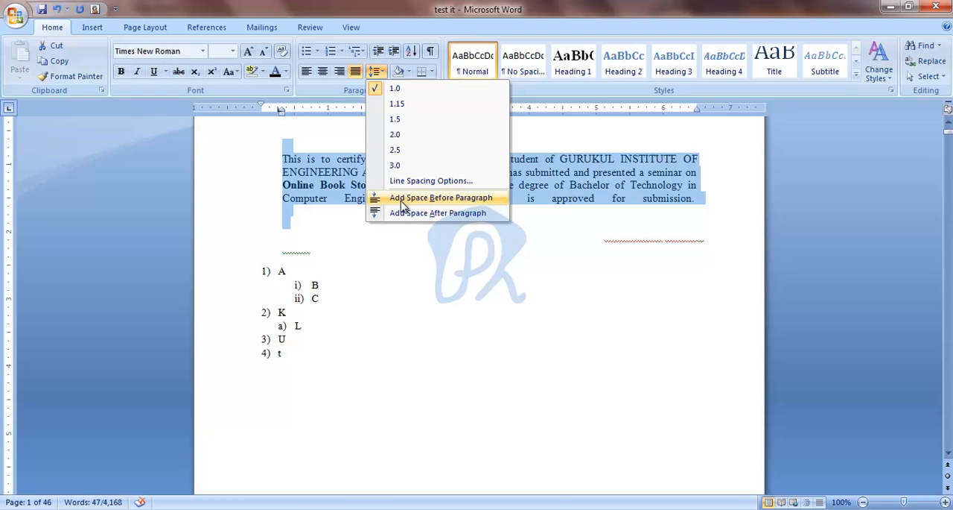
click(347, 245)
Step: Add space before the second acknowledgments paragraph, starting "It has been a pleasure", and remove it again
scroll(361, 230, down, 14)
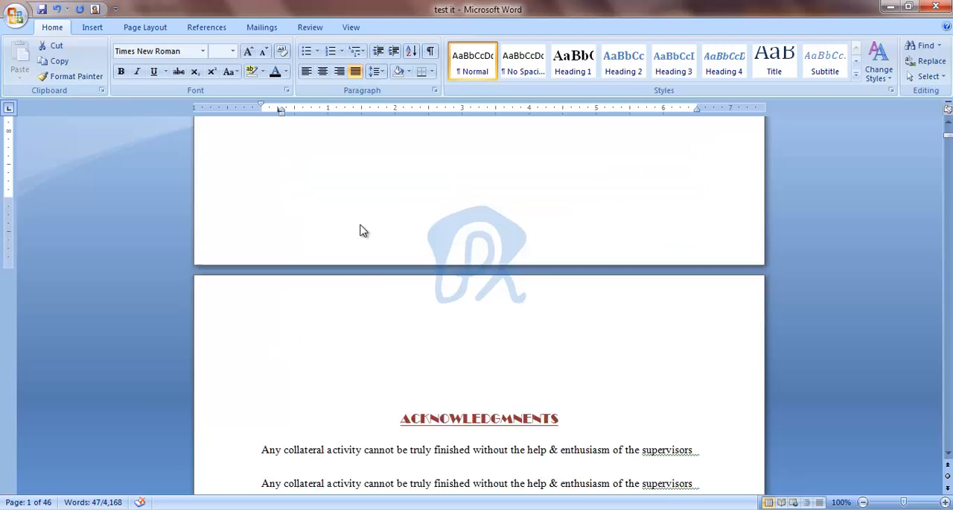
drag(253, 315, 624, 339)
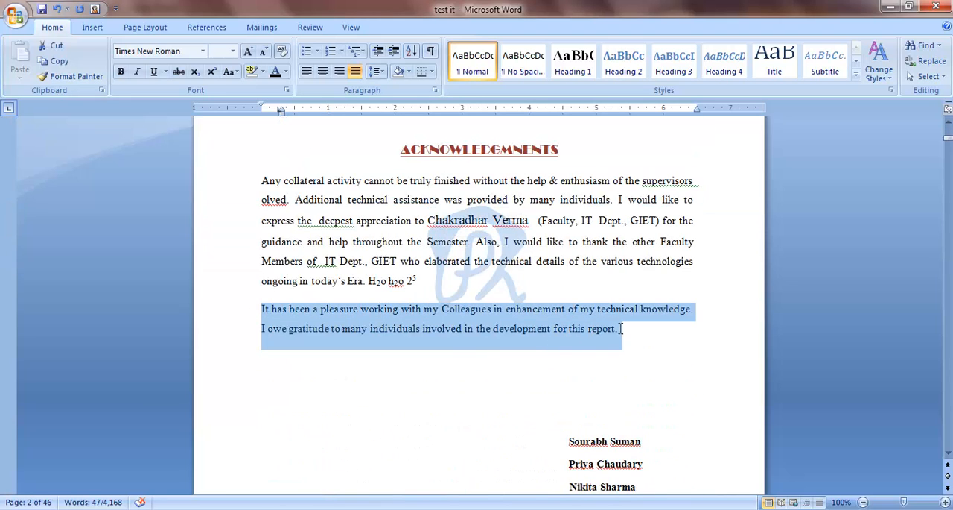
click(376, 71)
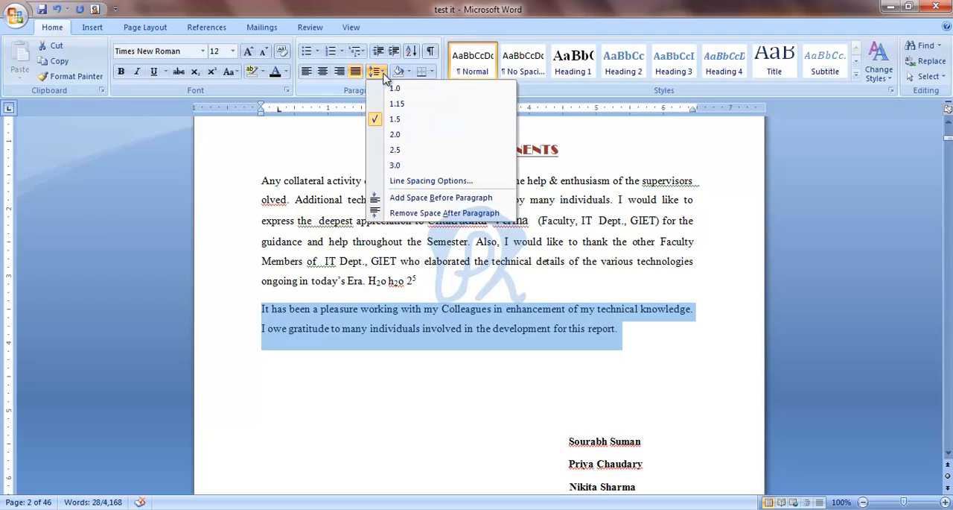
click(427, 197)
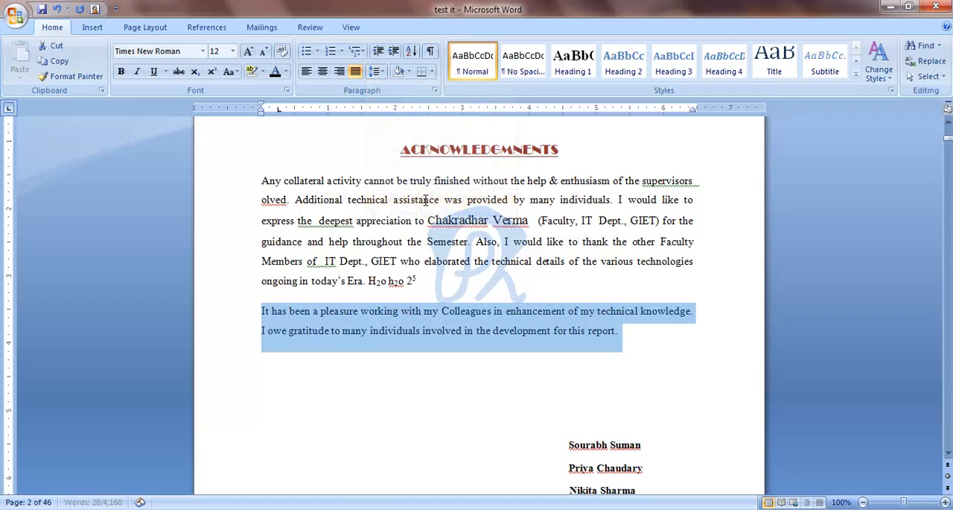
click(377, 71)
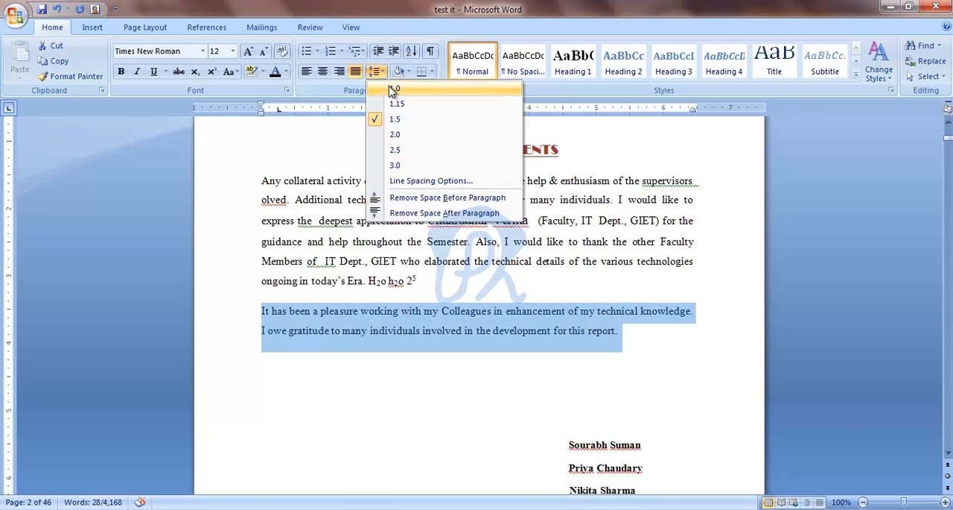
click(429, 198)
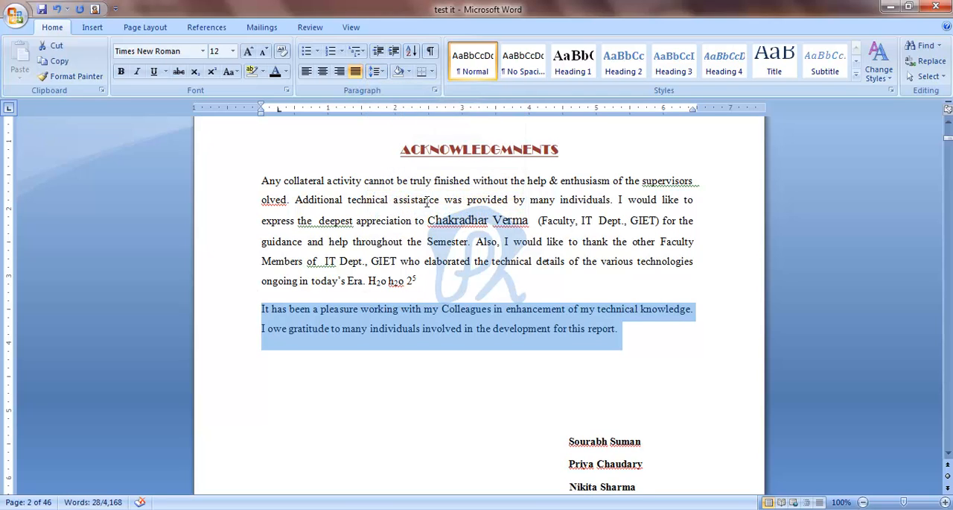
Step: Add space before the first acknowledgments paragraph, starting "Any collateral activity"
drag(259, 181, 425, 283)
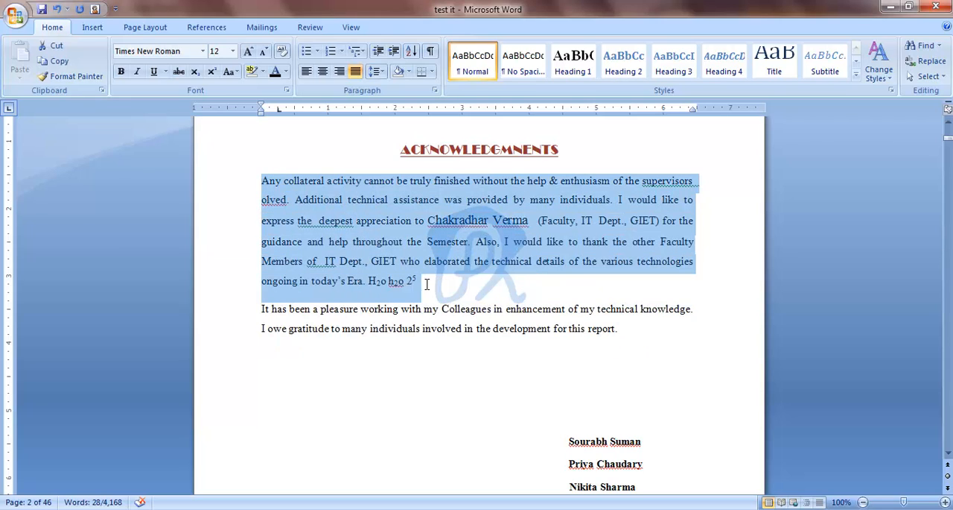
click(379, 71)
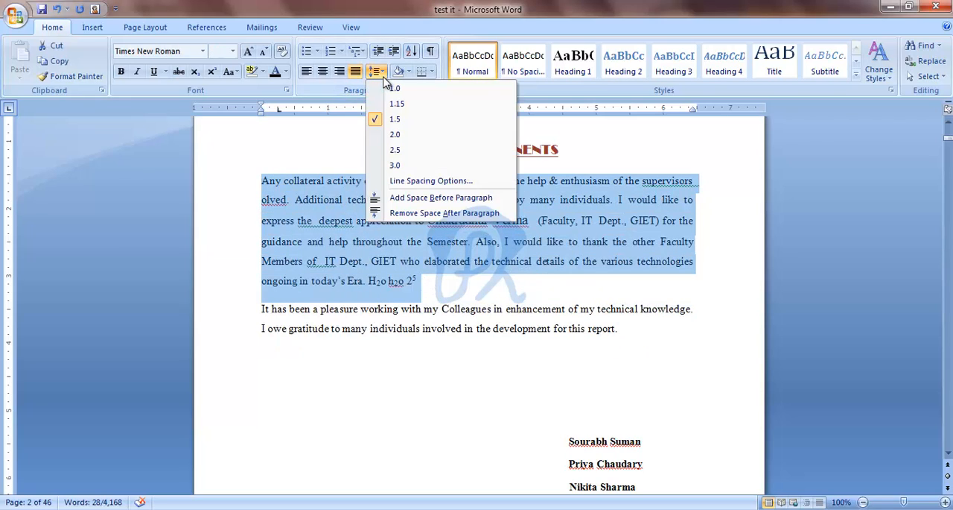
click(421, 198)
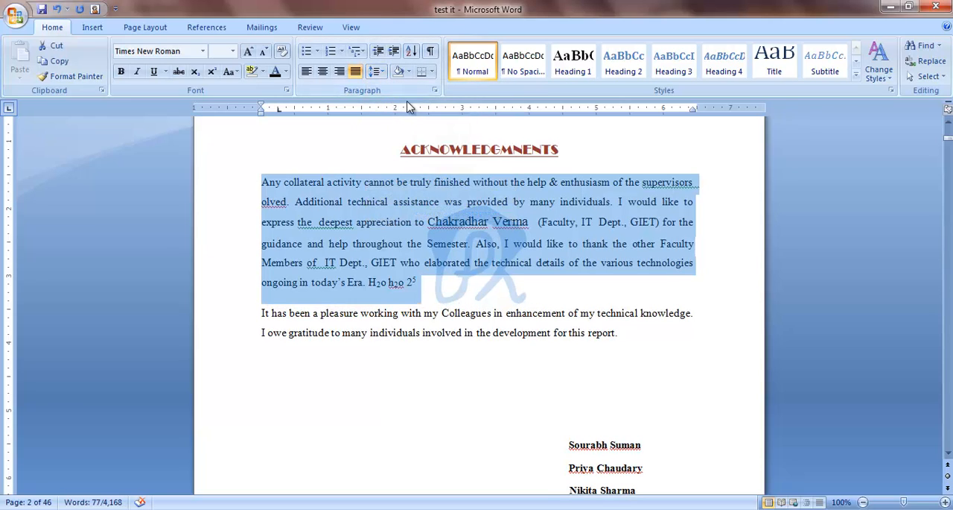
Step: Sort the multilevel list of letters below the certificate by paragraphs as text in ascending order
scroll(374, 190, up, 8)
scroll(366, 207, up, 8)
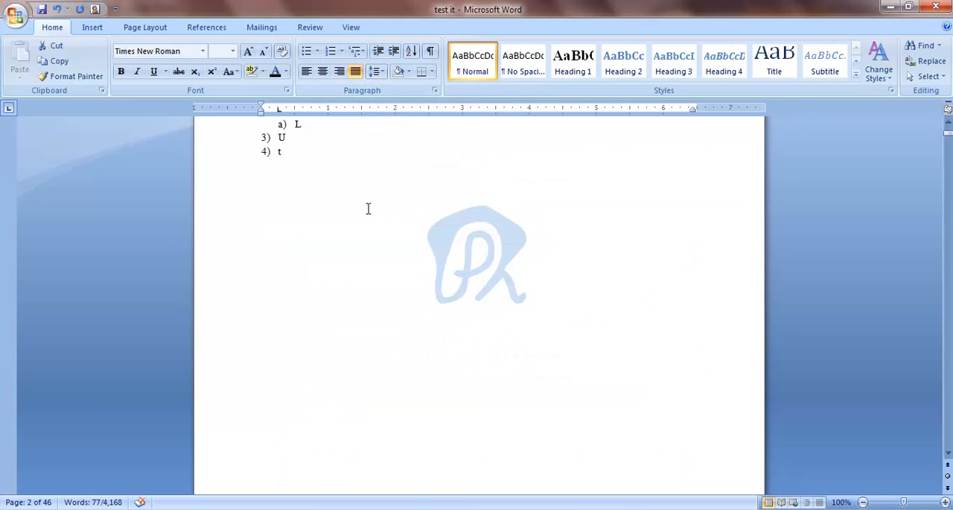
drag(263, 236, 315, 318)
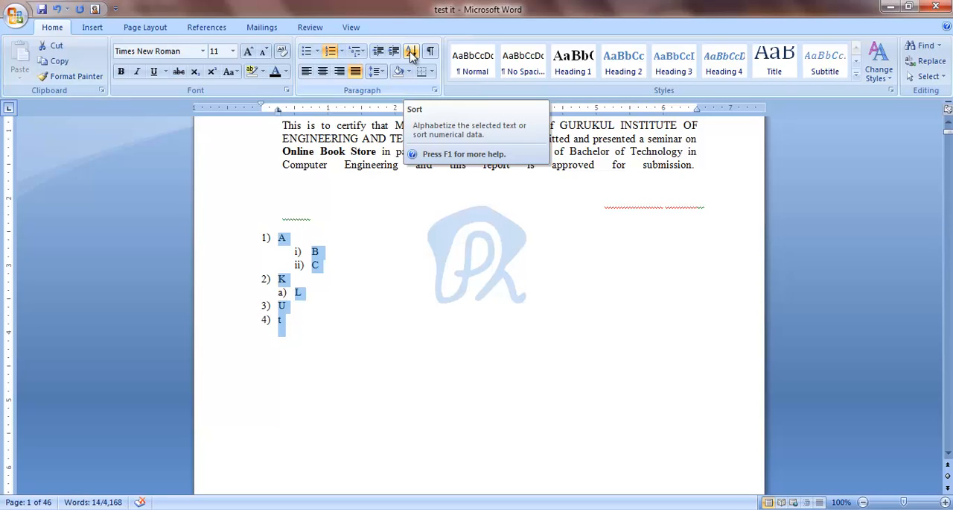
click(412, 57)
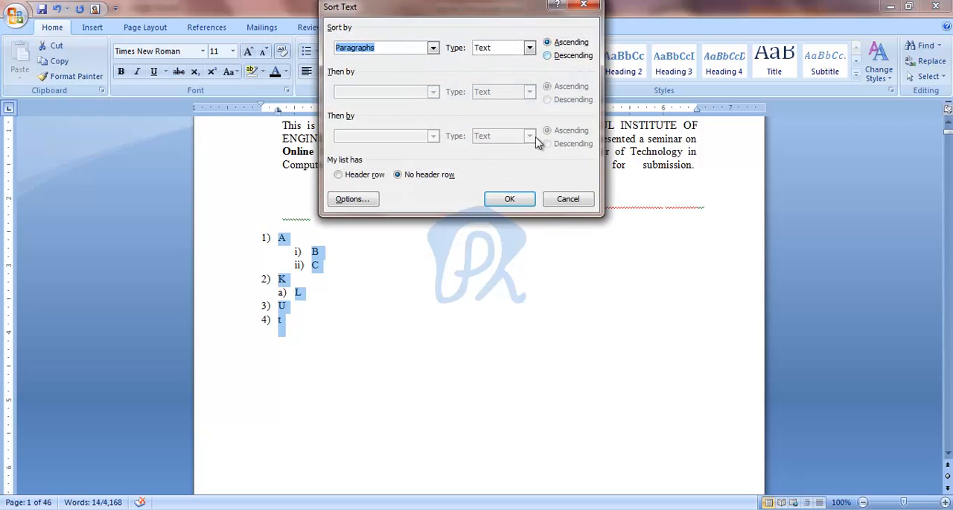
click(510, 199)
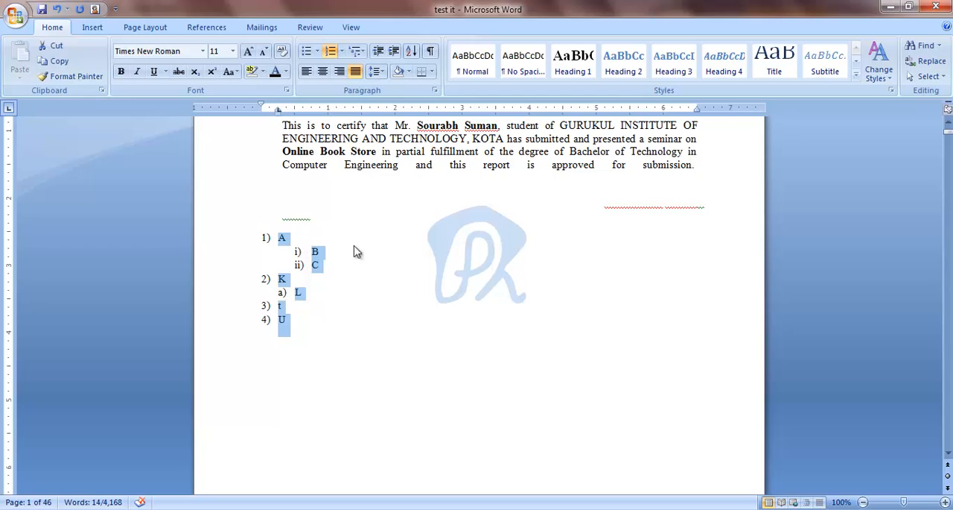
click(311, 250)
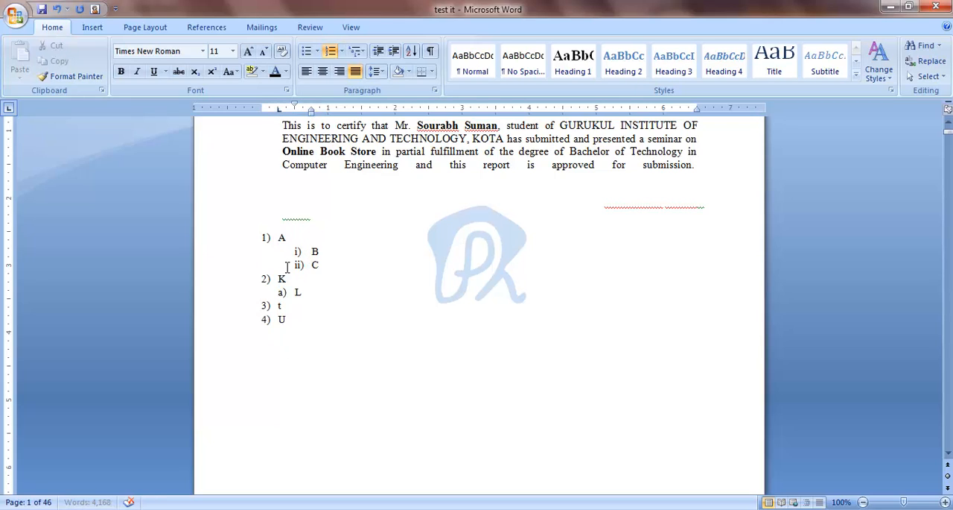
Step: Undo the sort, spacing, alignment, multilevel list and indent changes until the letters A to t are plain lines at the margin
key(ctrl+shift+n)
key(ctrl+z)
key(ctrl+z)
key(ctrl+z)
key(ctrl+z)
key(ctrl+z)
key(ctrl+z)
key(ctrl+z)
key(ctrl+z)
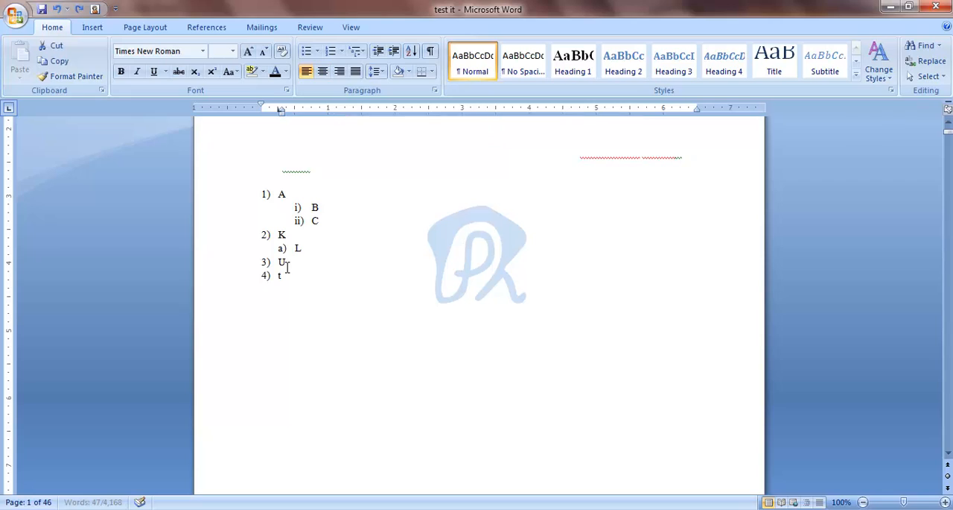
key(ctrl+z)
key(ctrl+z)
key(ctrl+z)
key(ctrl+z)
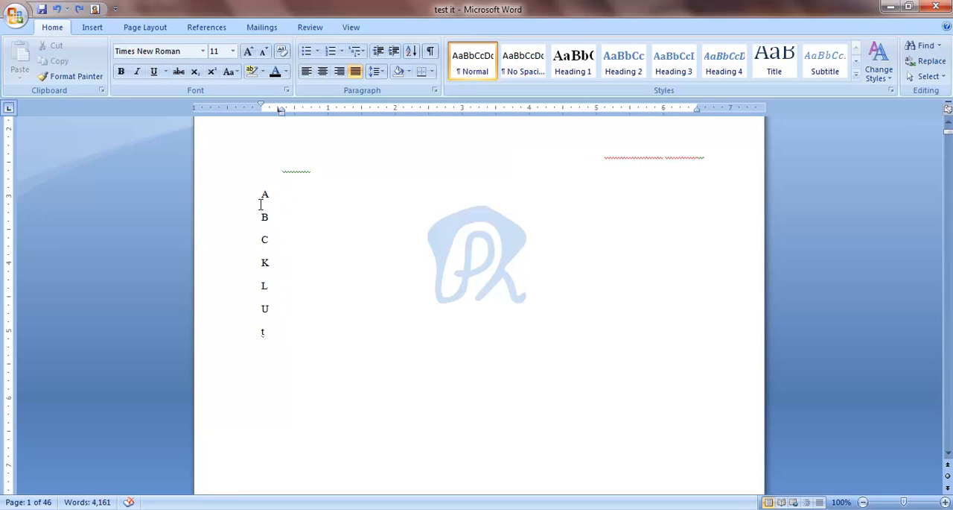
Step: Sort the plain letter lines by paragraphs as text in descending order
drag(261, 204, 277, 330)
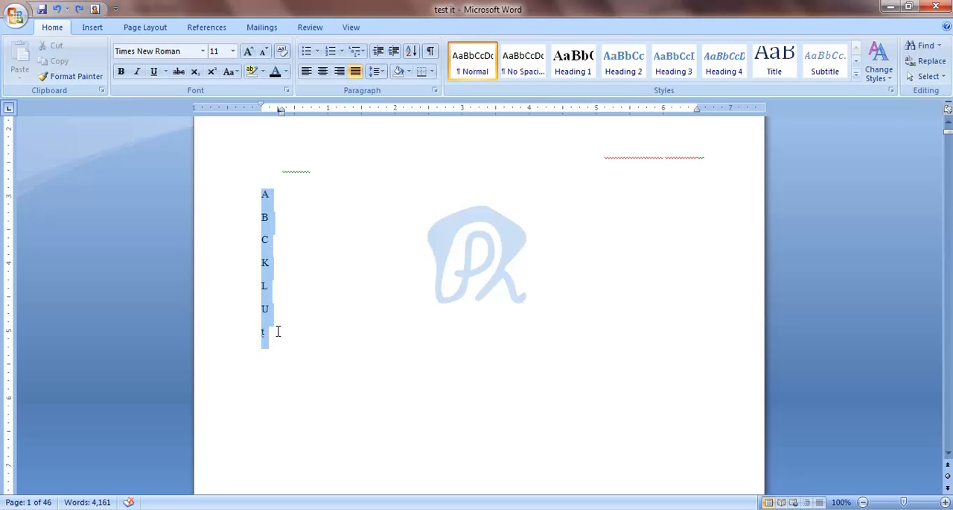
click(413, 53)
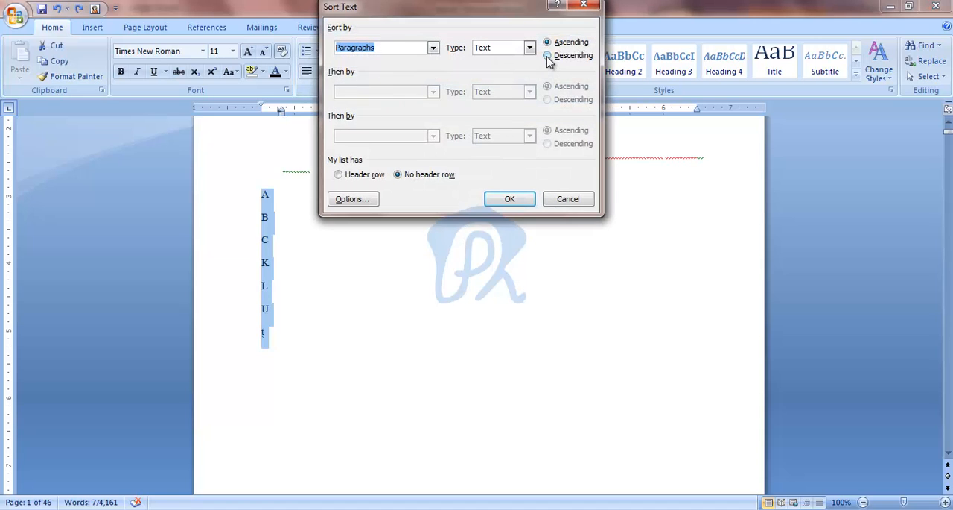
click(548, 56)
click(512, 201)
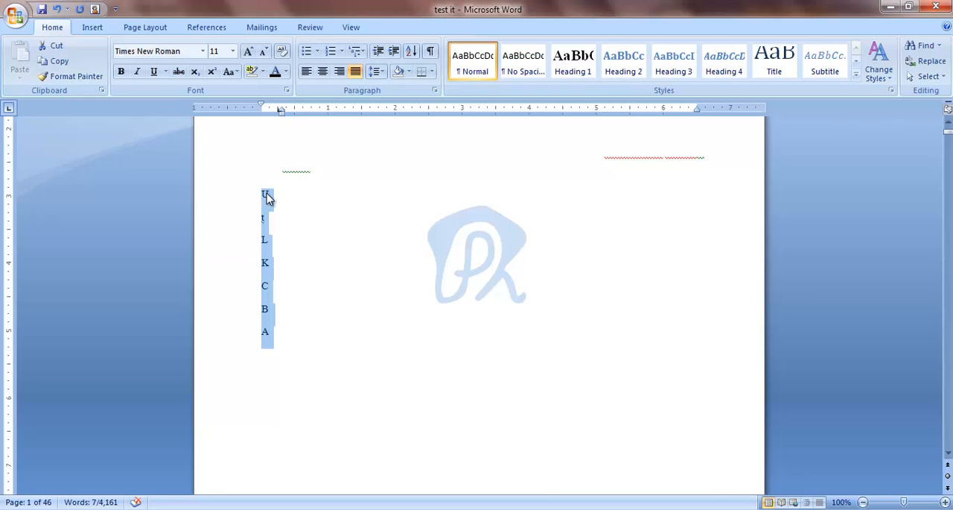
Step: Sort the letter lines again by paragraphs as text, this time in ascending order
click(418, 54)
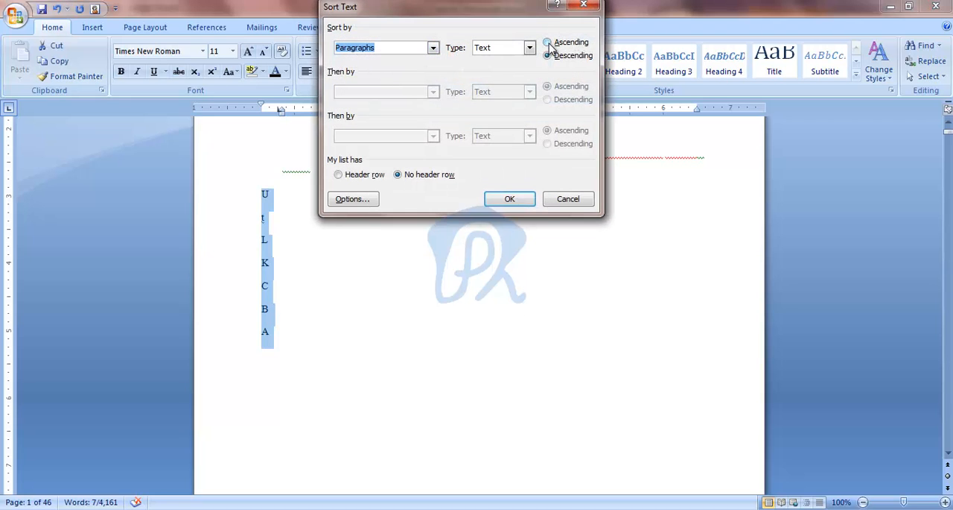
click(549, 44)
click(513, 202)
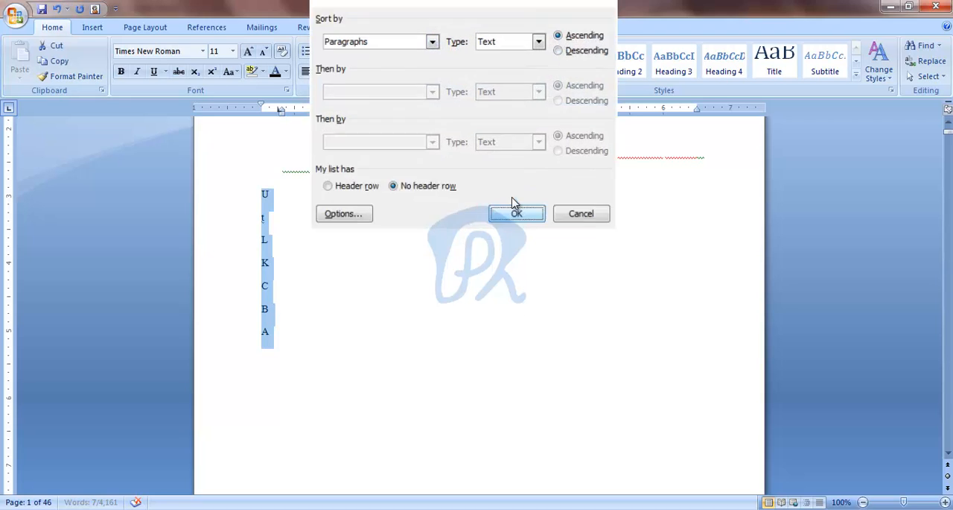
Step: Select the certificate paragraph and look over its available shading colours without applying one
scroll(416, 143, up, 1)
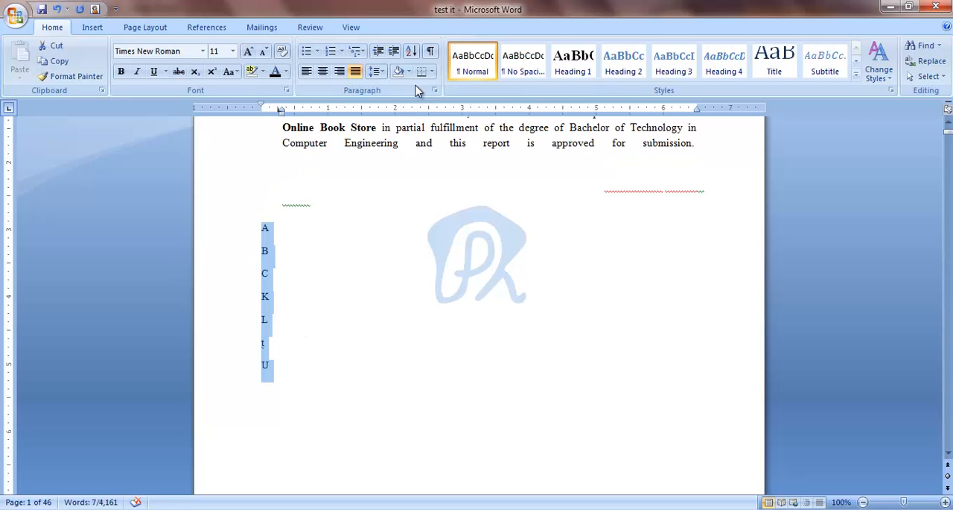
scroll(366, 168, up, 3)
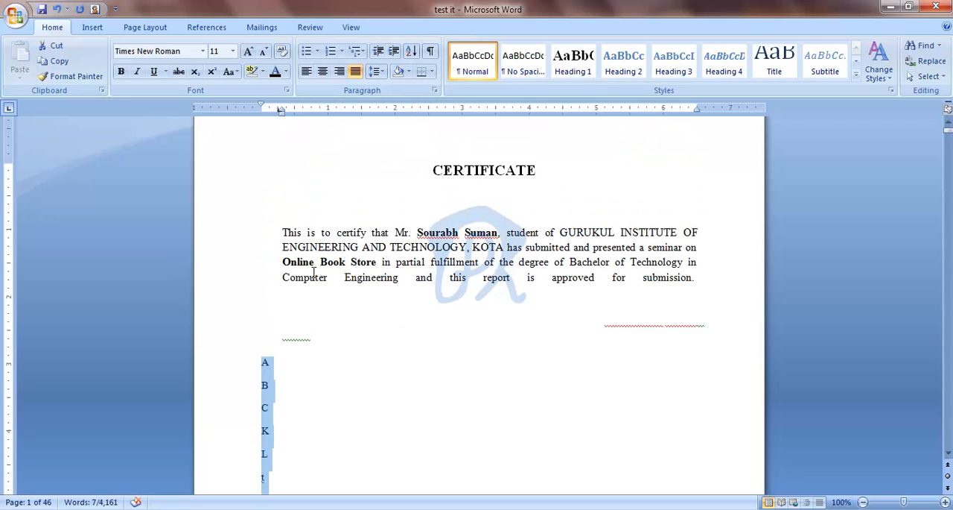
drag(284, 233, 475, 246)
drag(662, 273, 694, 279)
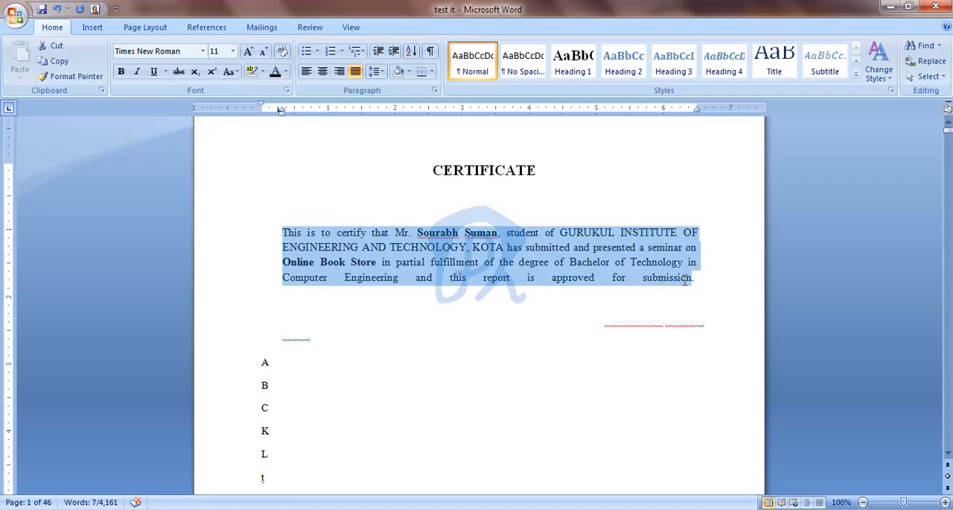
click(408, 72)
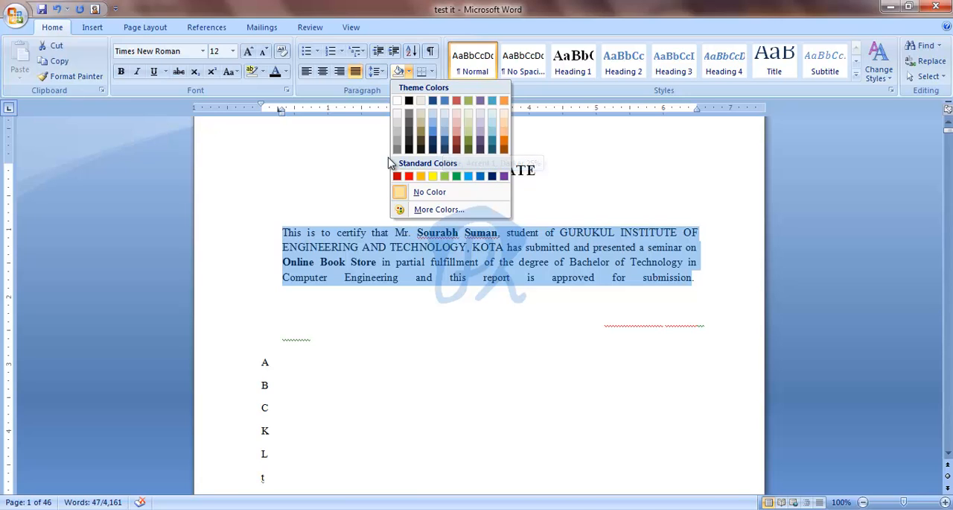
click(362, 157)
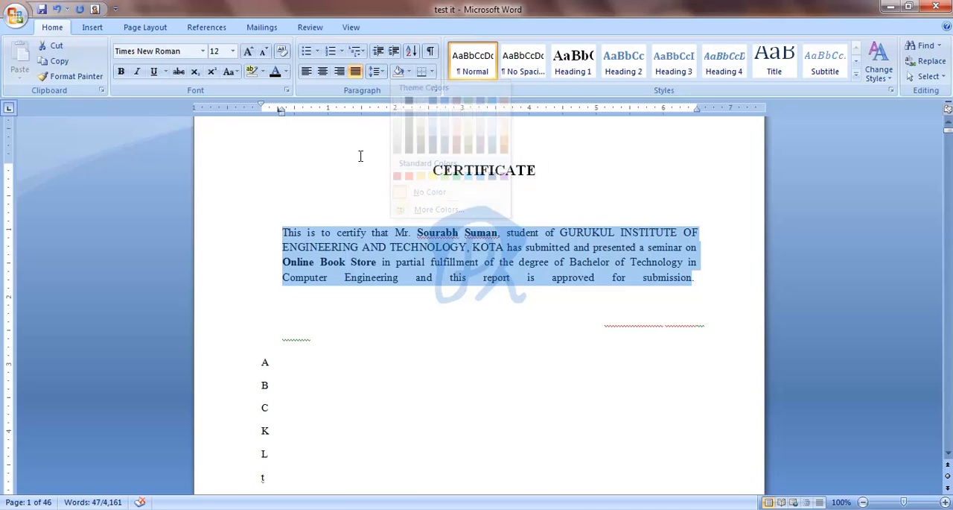
Step: Try Outside Borders and All Borders on the selected certificate paragraph, and clear its borders again
click(432, 72)
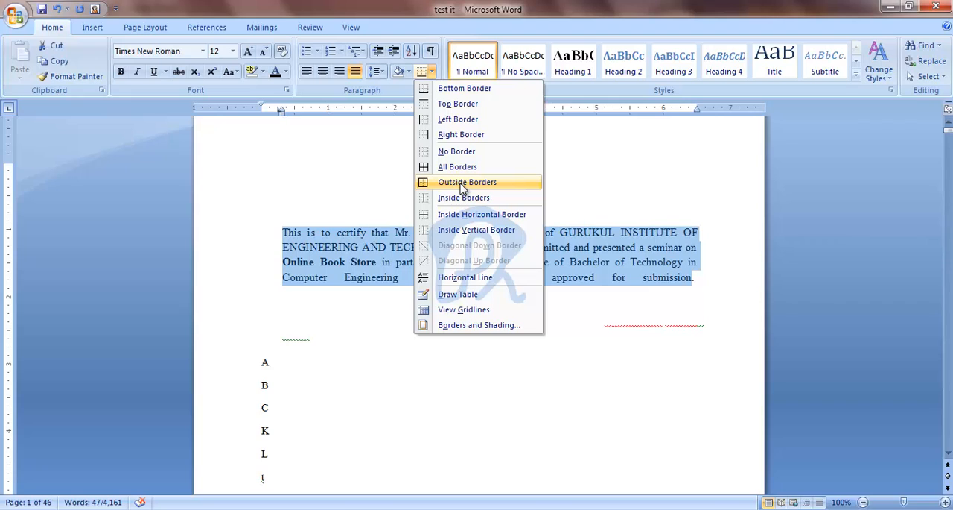
click(463, 185)
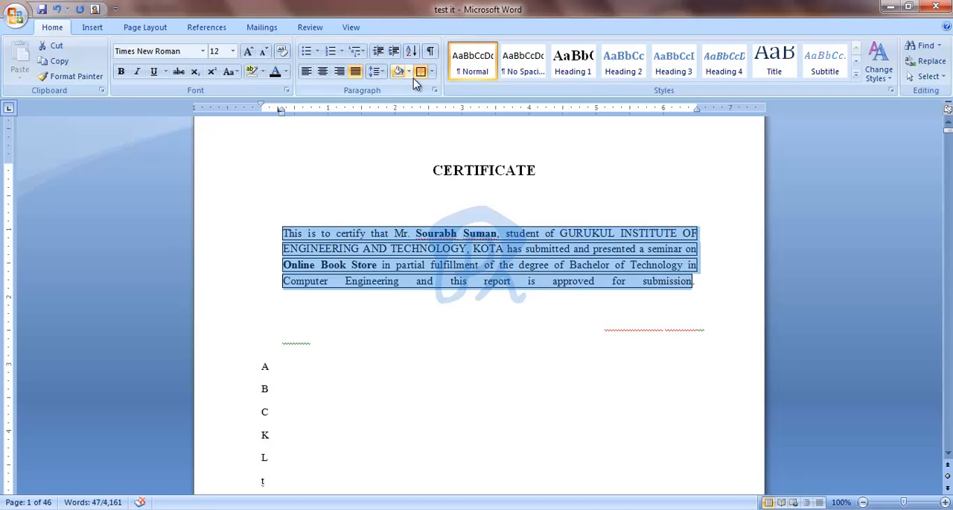
click(432, 73)
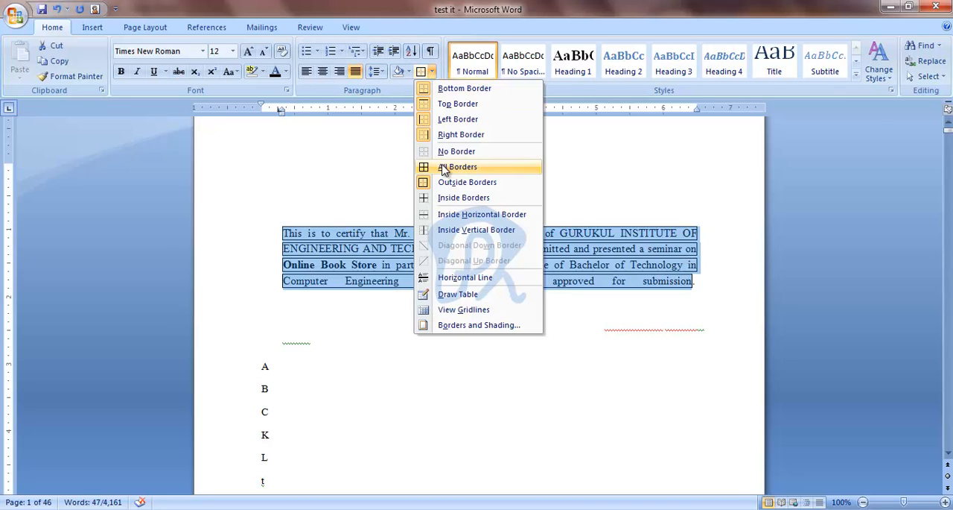
click(445, 162)
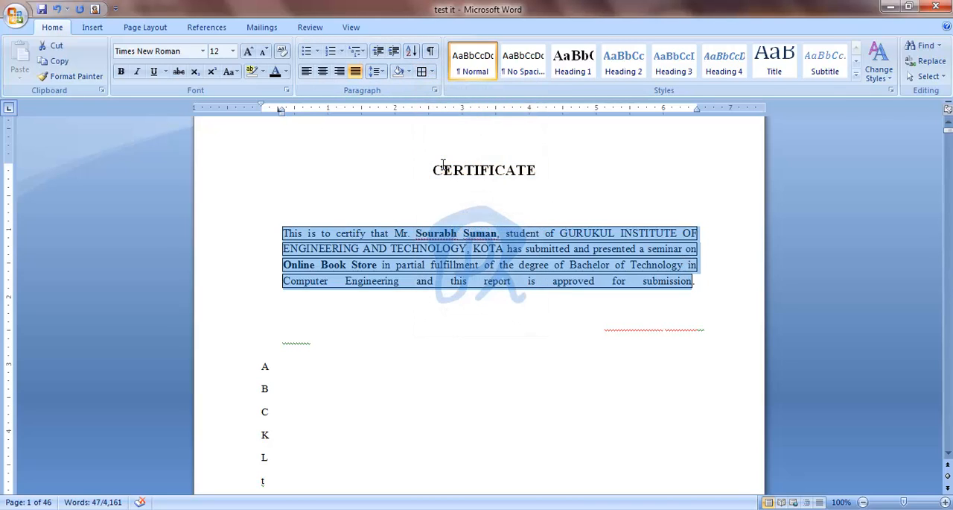
click(432, 72)
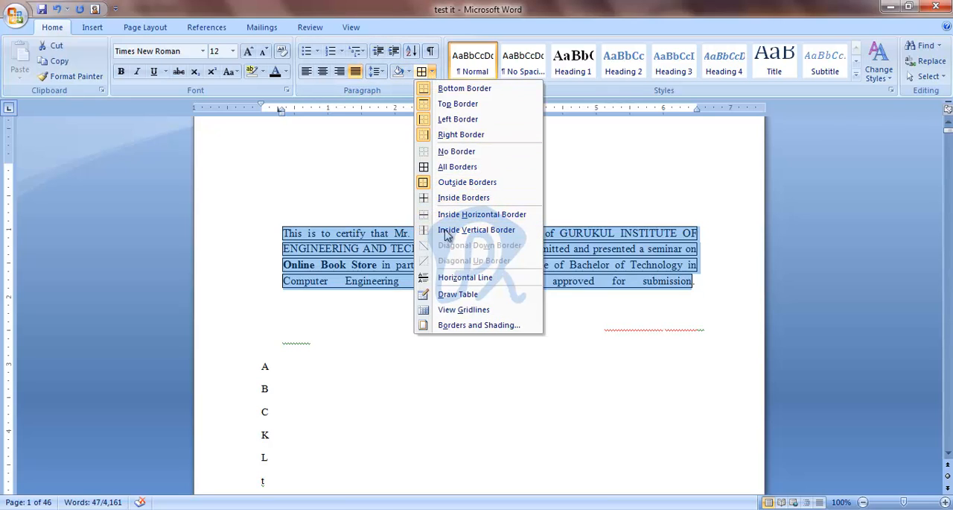
click(457, 120)
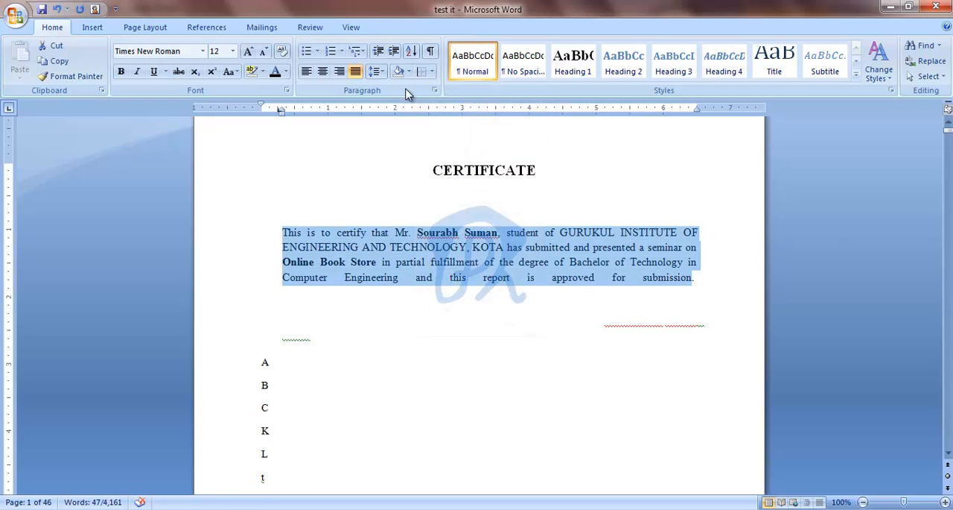
Step: Apply Outside Borders to the certificate paragraph and deselect it
click(430, 72)
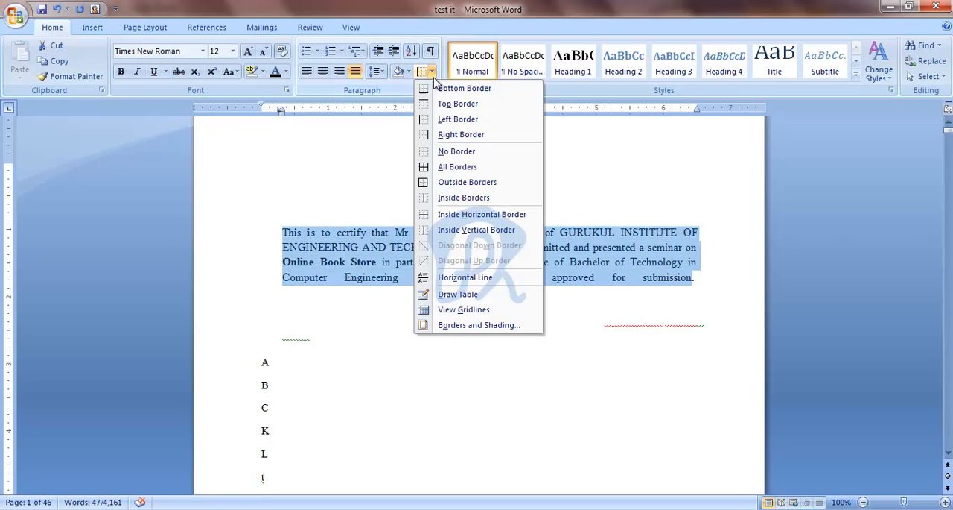
click(465, 182)
click(405, 304)
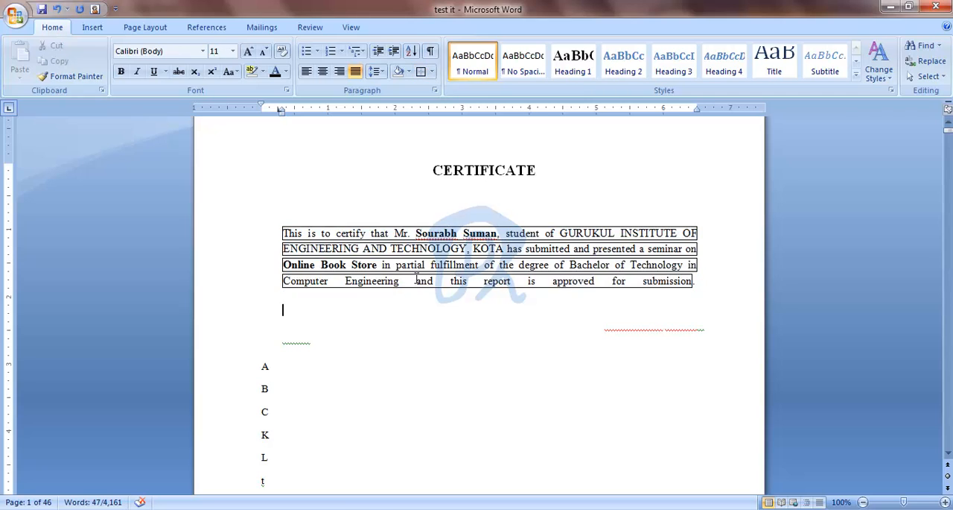
Step: Select the entire document, apply outside borders to it, and check the bordered pages
click(426, 265)
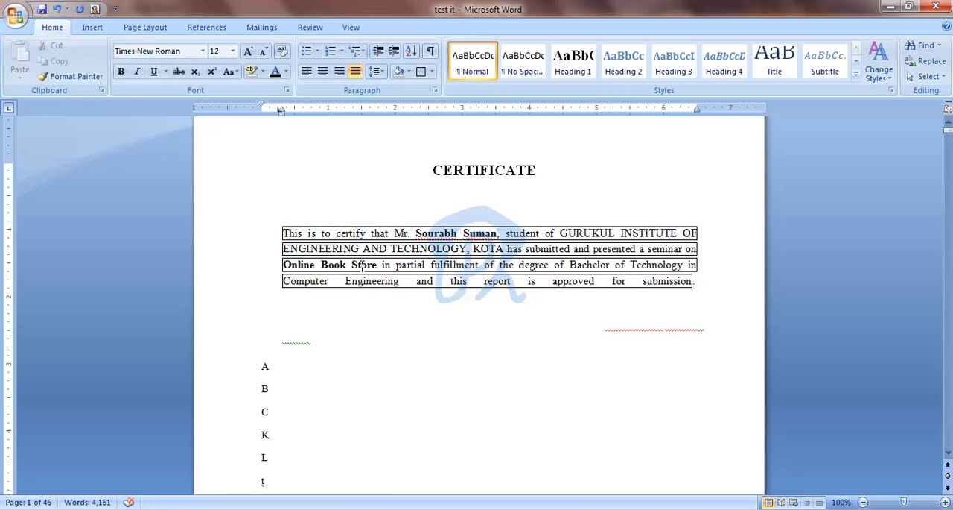
key(ctrl+a)
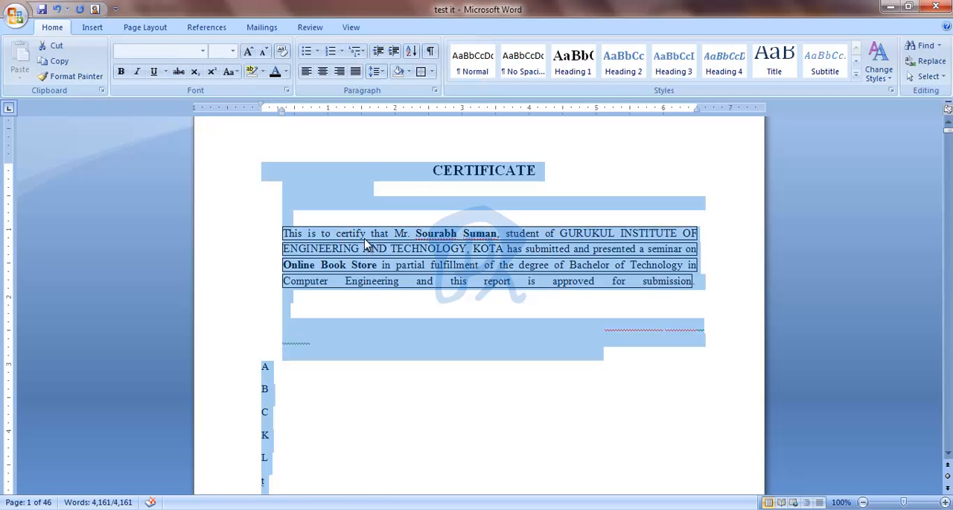
click(420, 72)
scroll(417, 171, down, 10)
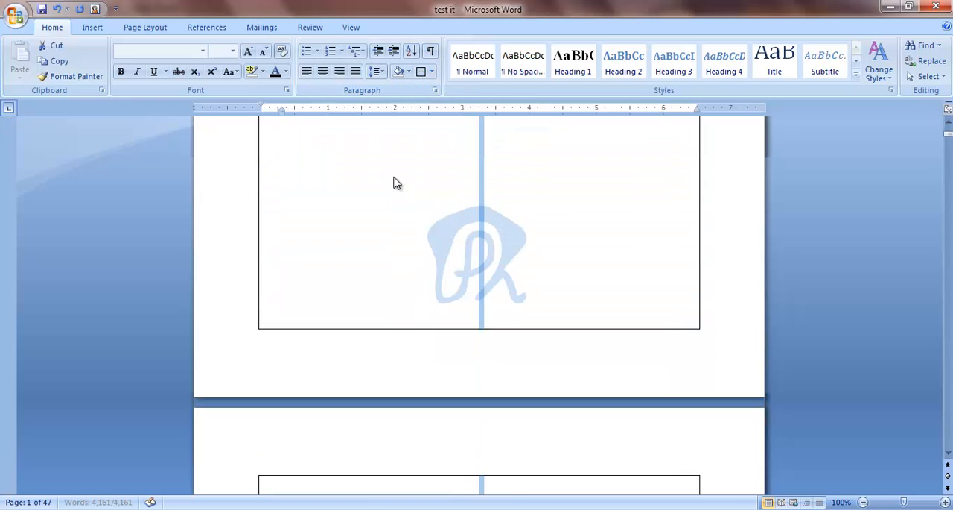
scroll(447, 179, down, 7)
scroll(428, 121, up, 7)
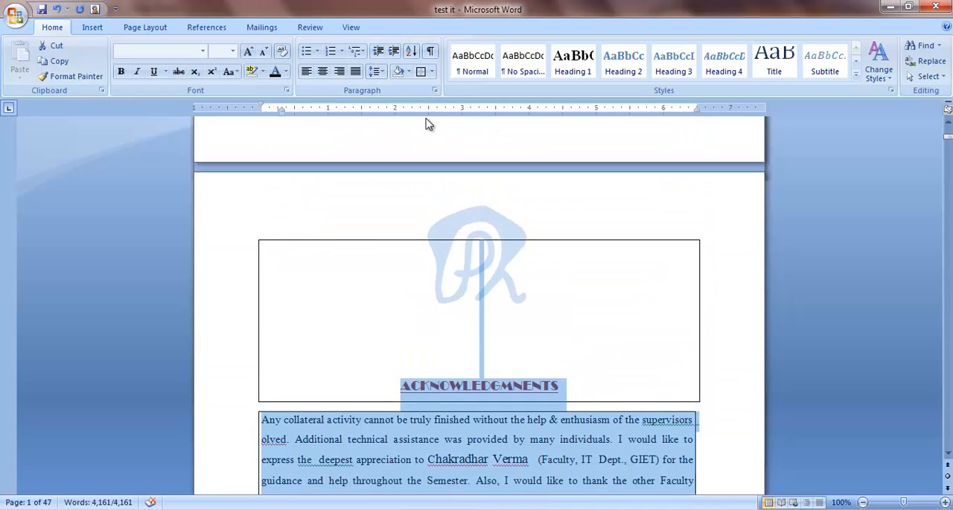
scroll(439, 110, up, 10)
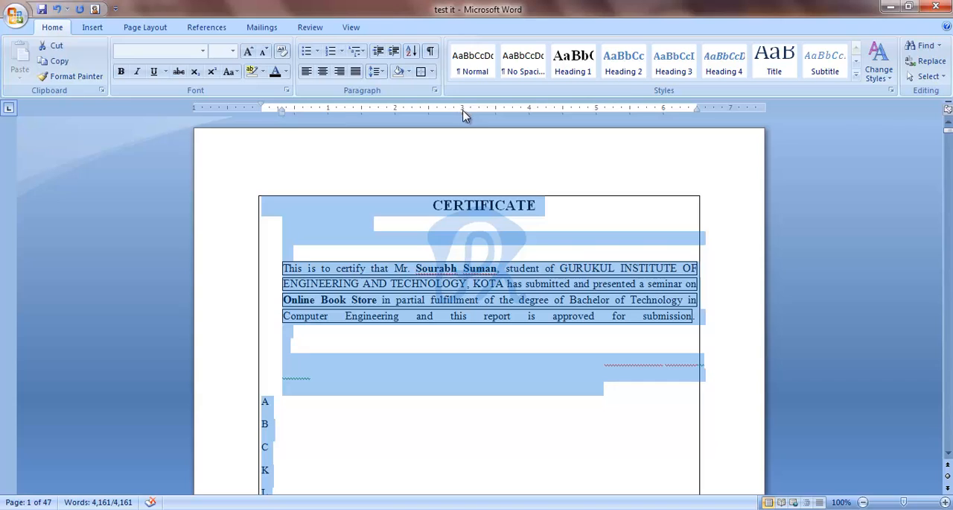